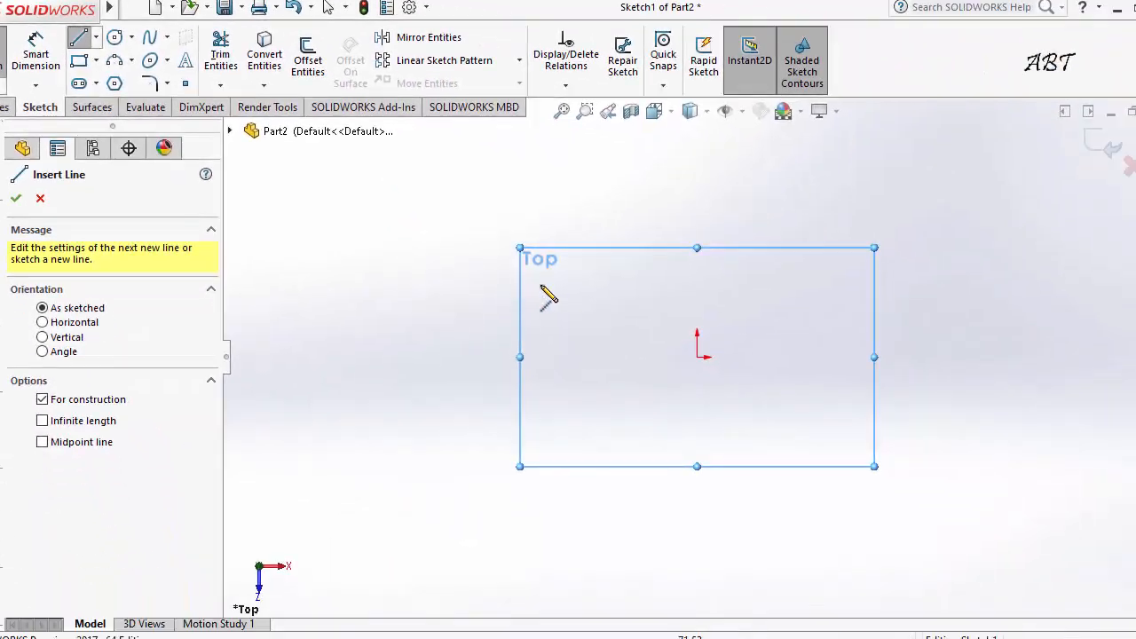
- Sketch three connected construction lines around the origin: a horizontal one about 138 mm long, a vertical one down, and a shorter horizontal one
left_click(630, 279)
left_click(540, 284)
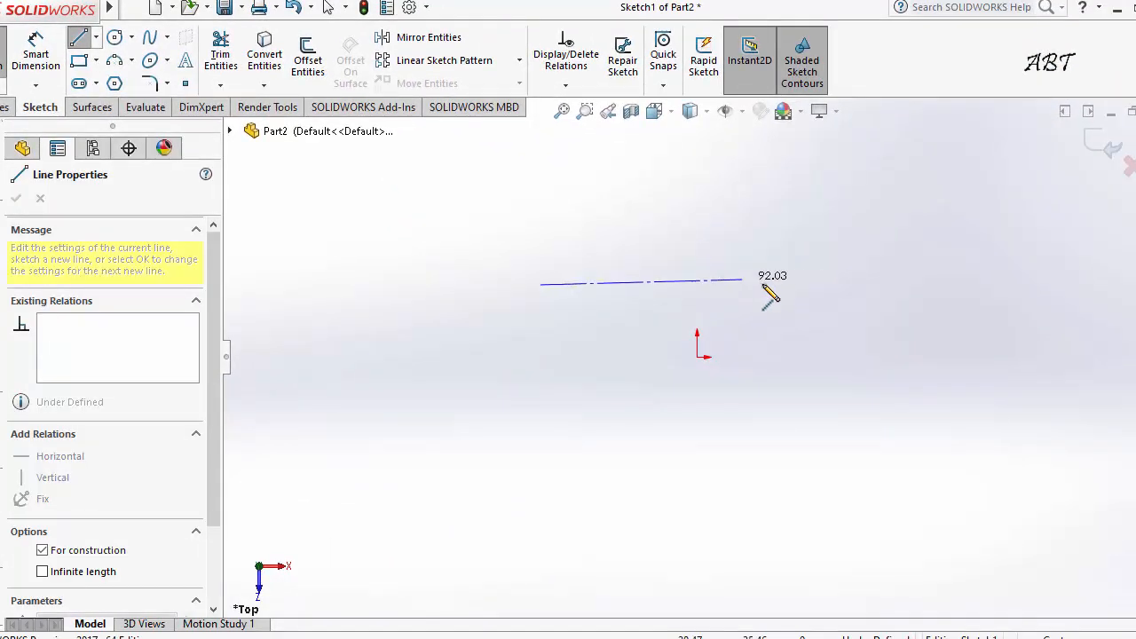
left_click(843, 284)
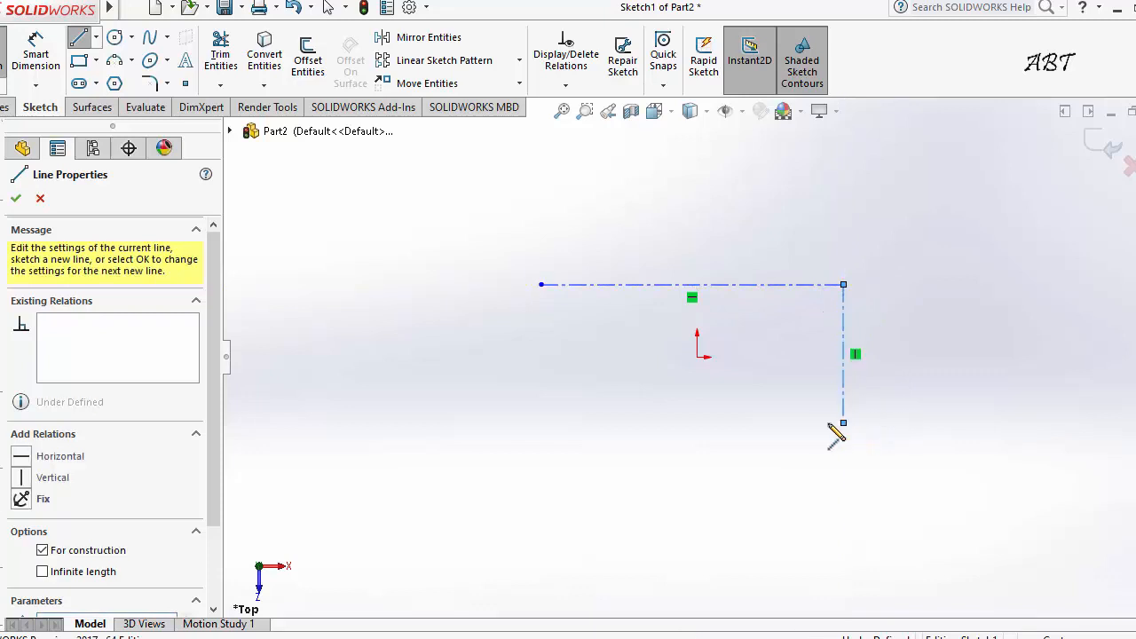
left_click(843, 422)
left_click(715, 423)
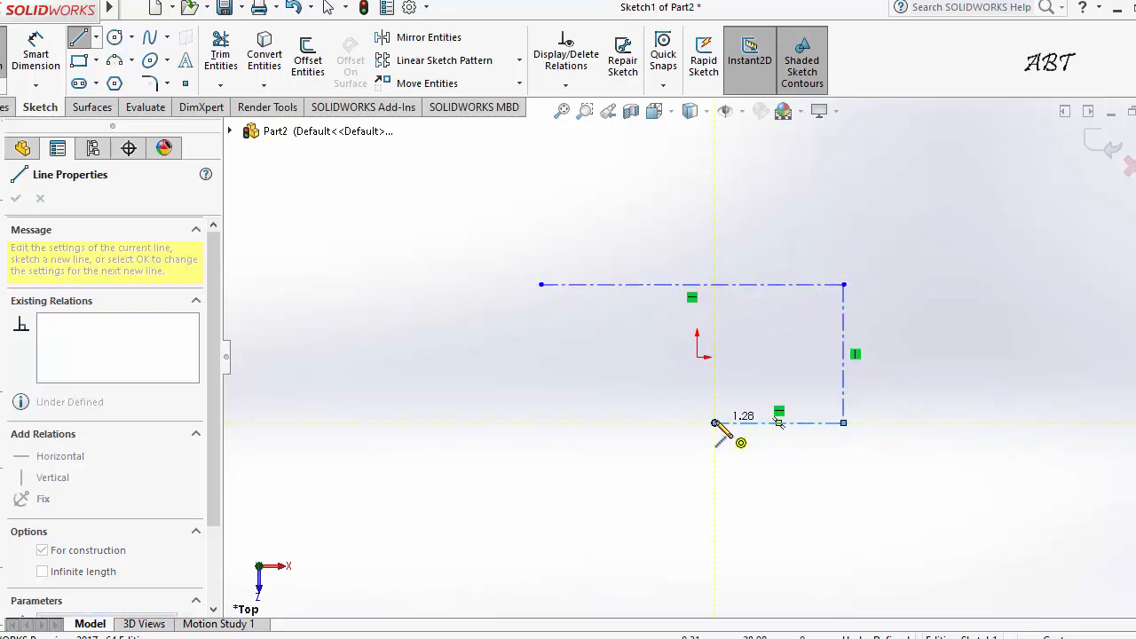
key("Escape")
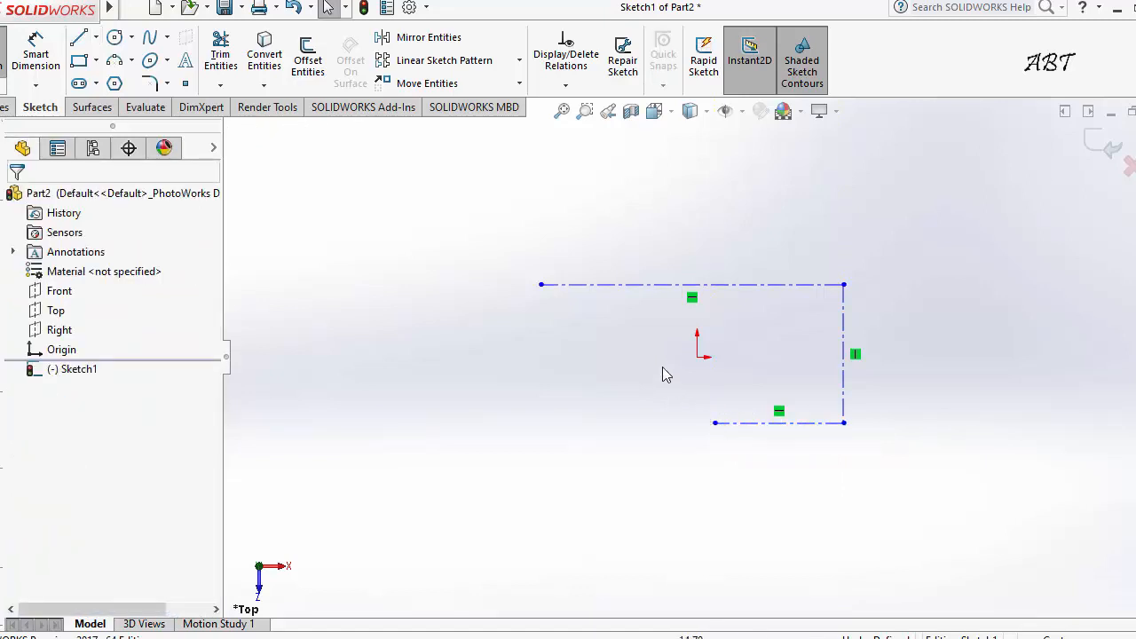
- Convert the upper horizontal construction line to a solid sketch line
left_click(611, 286)
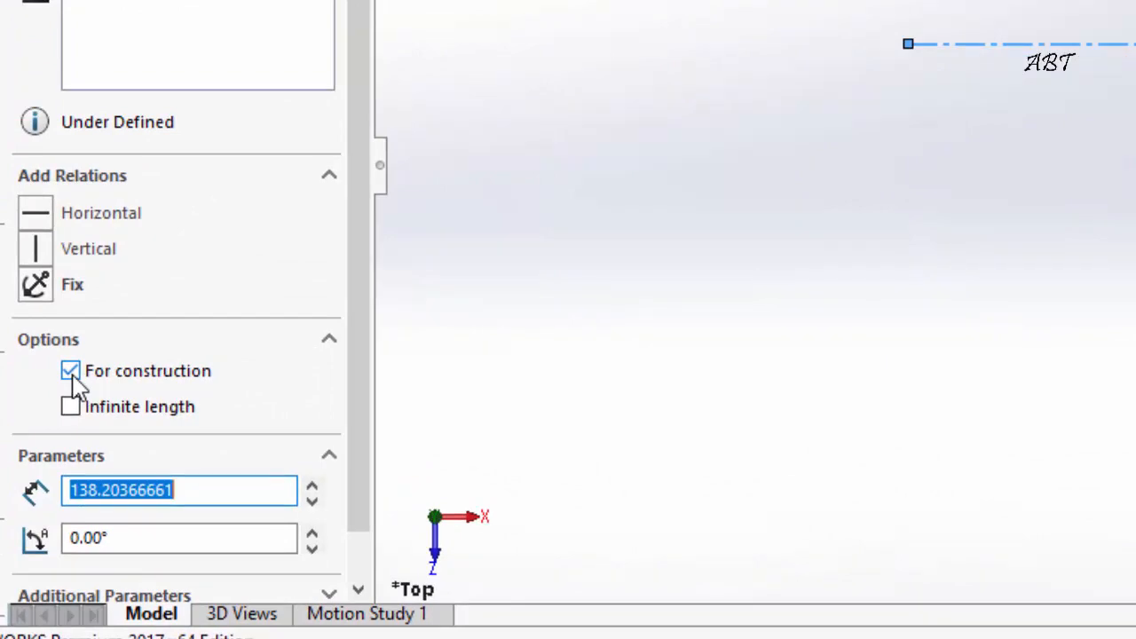
left_click(70, 371)
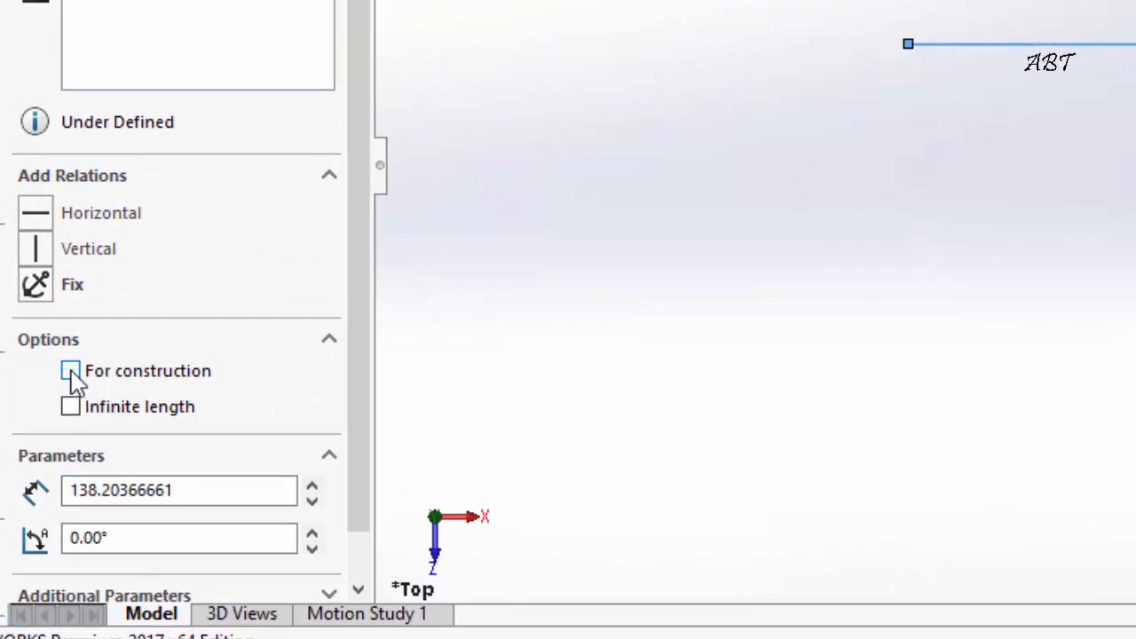
left_click(372, 328)
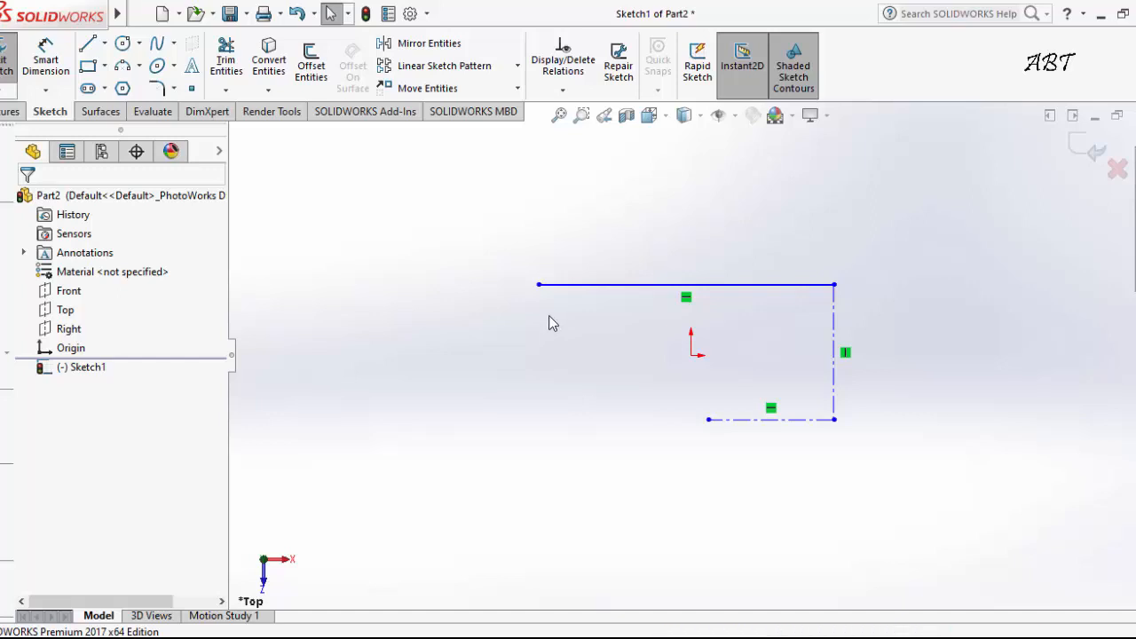
- Make the upper horizontal line construction geometry again and delete all three sketched lines
left_click(585, 285)
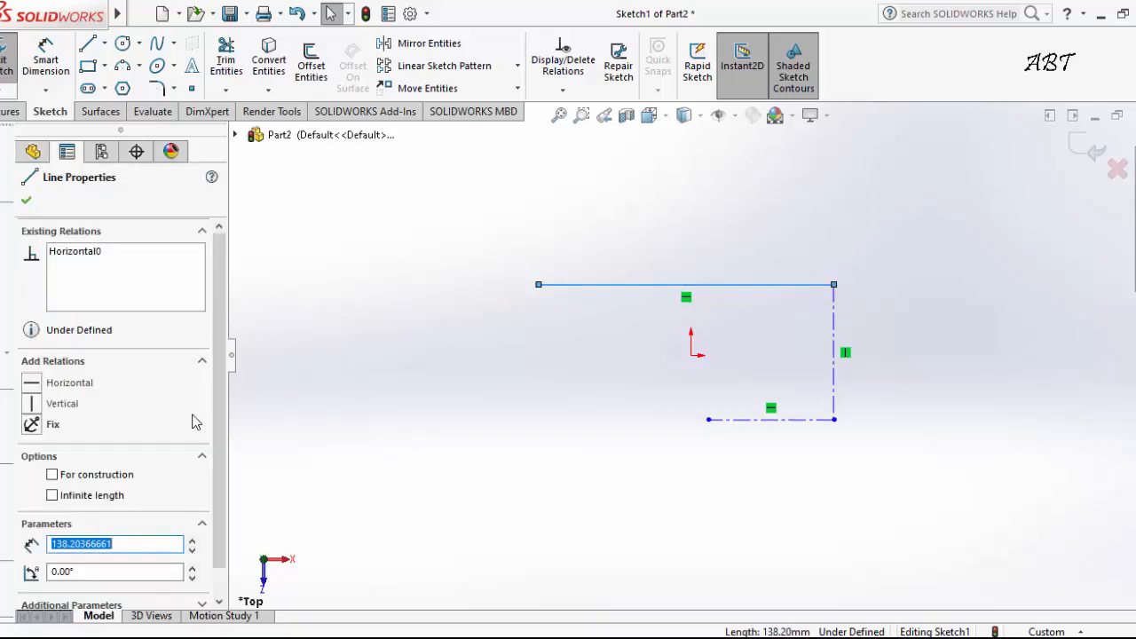
left_click(53, 475)
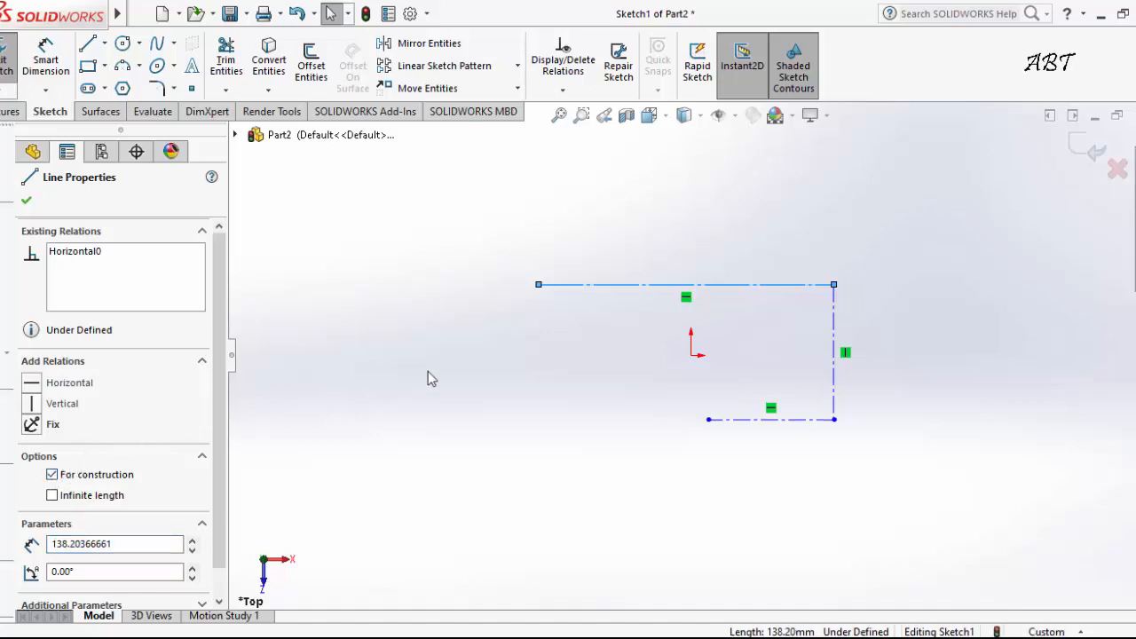
left_click(452, 359)
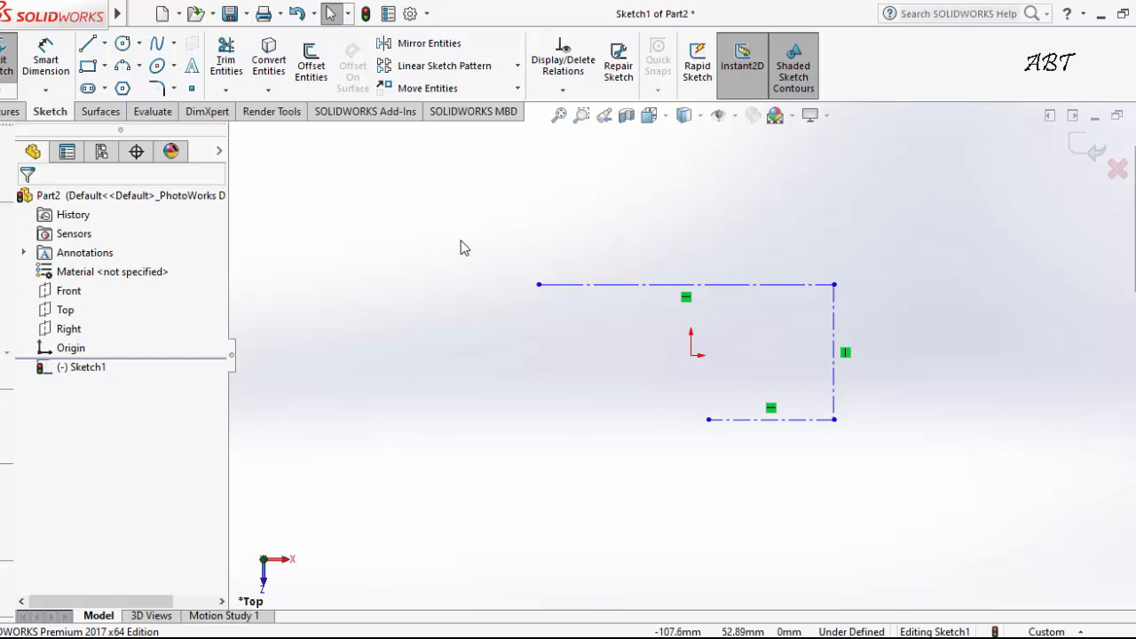
mouse_move(467, 229)
left_mouse_down()
mouse_move(870, 487)
mouse_move(890, 488)
left_mouse_up()
key("Delete")
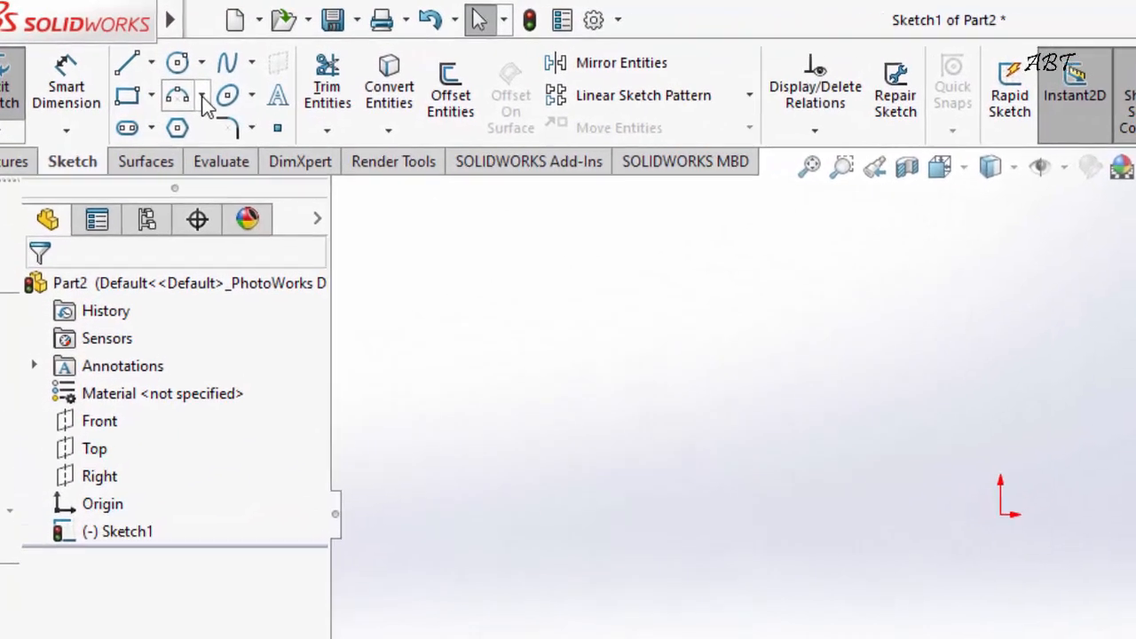
- Sketch a three-point arc over the origin, about 167 mm between endpoints with a radius of about 105 mm, as construction geometry
left_click(203, 96)
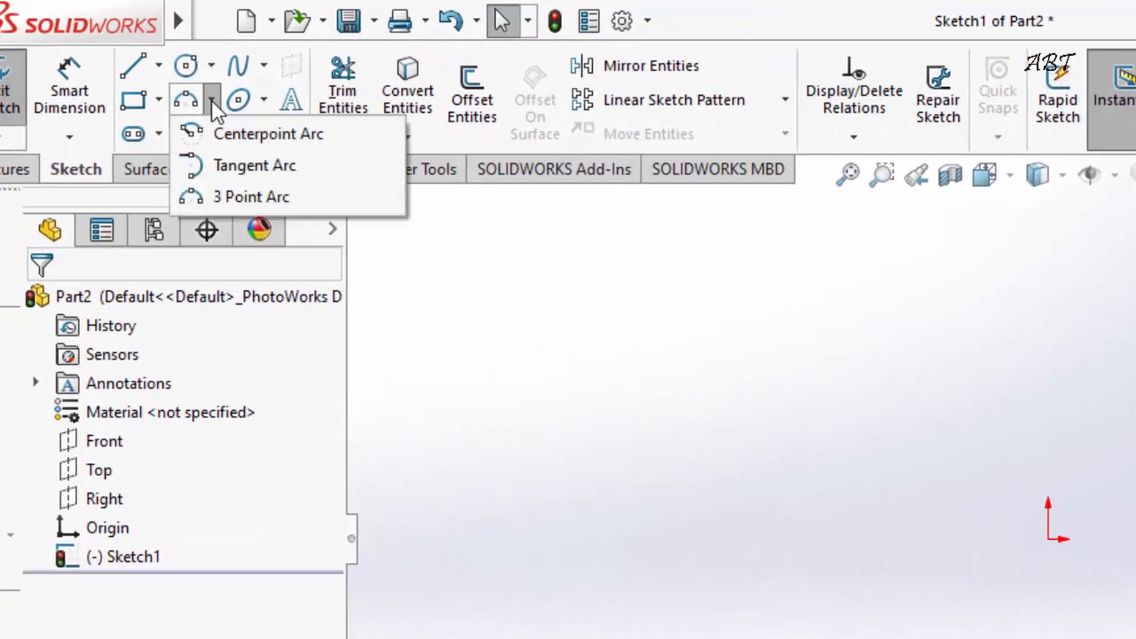
left_click(249, 195)
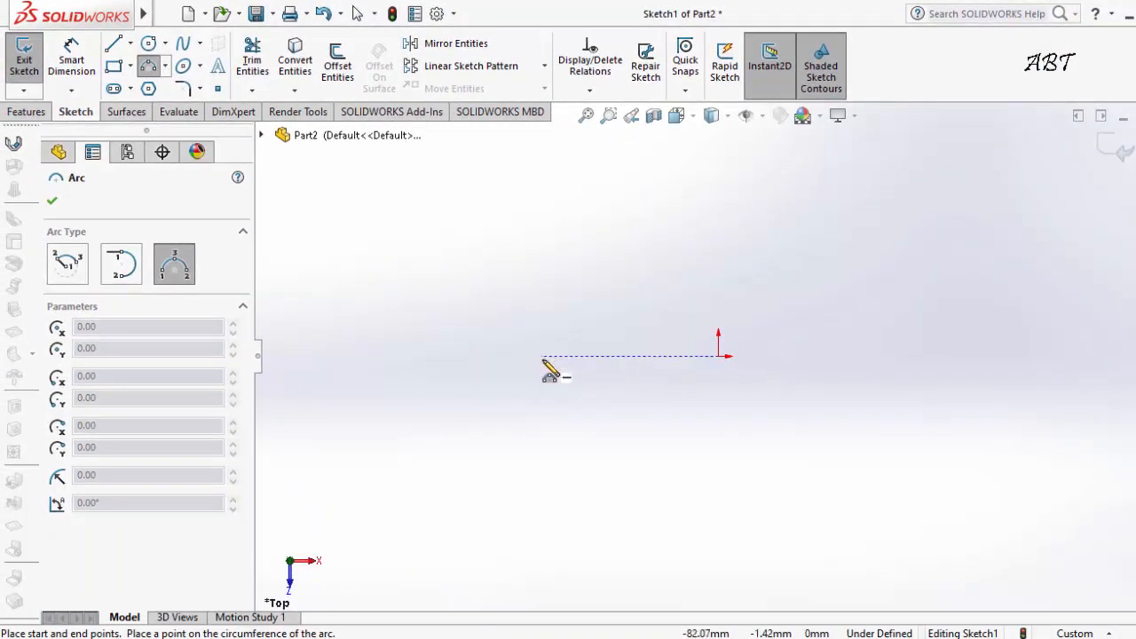
left_click(543, 356)
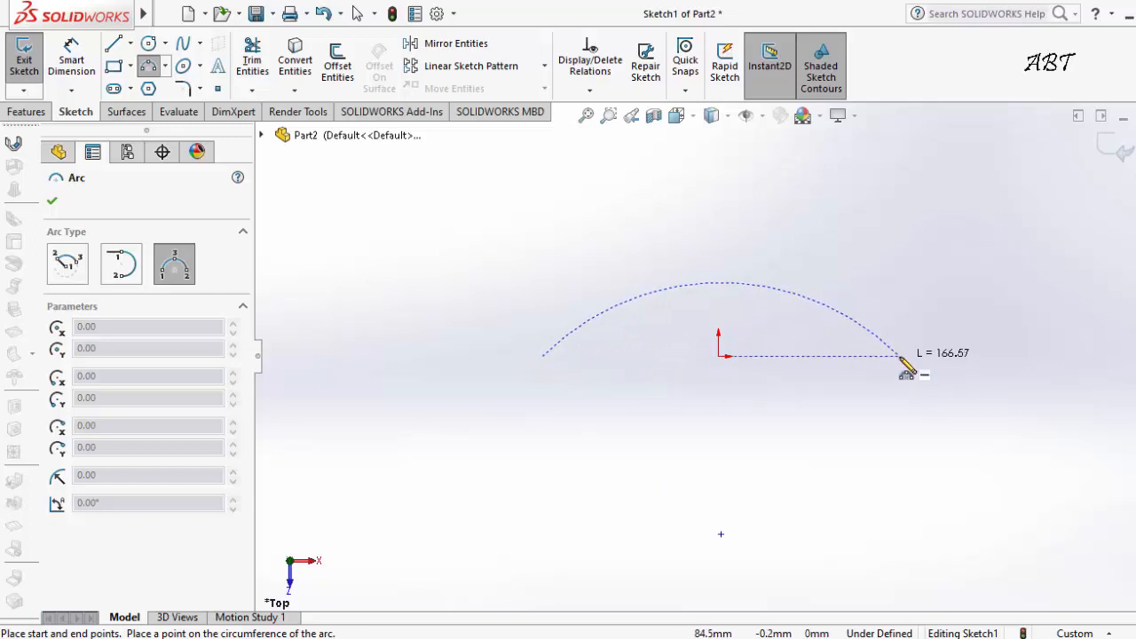
left_click(899, 356)
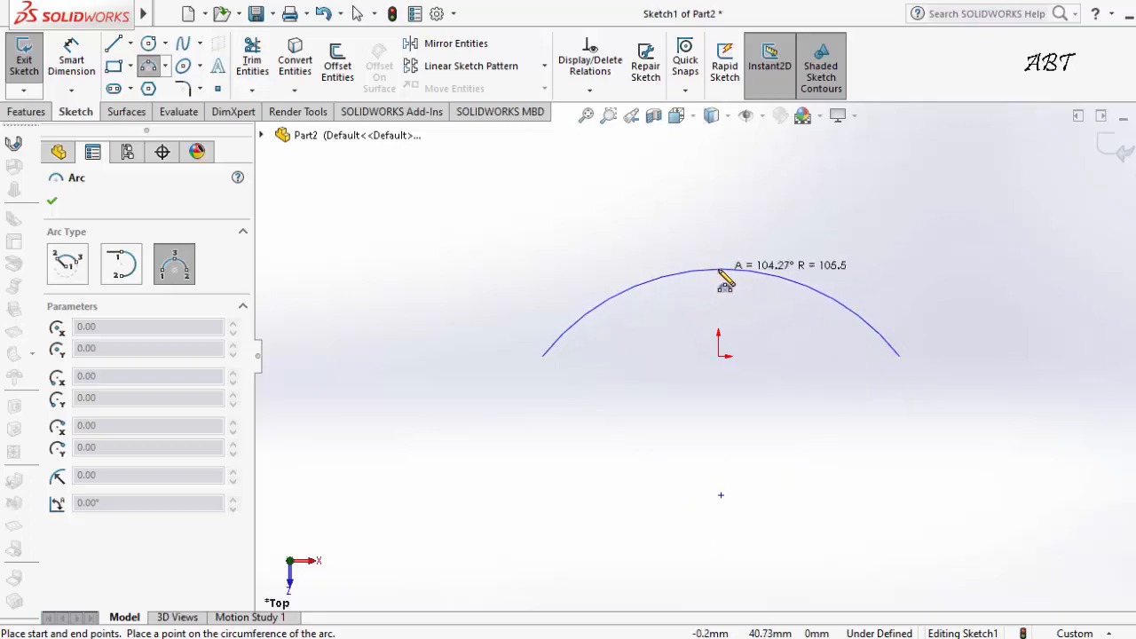
left_click(721, 271)
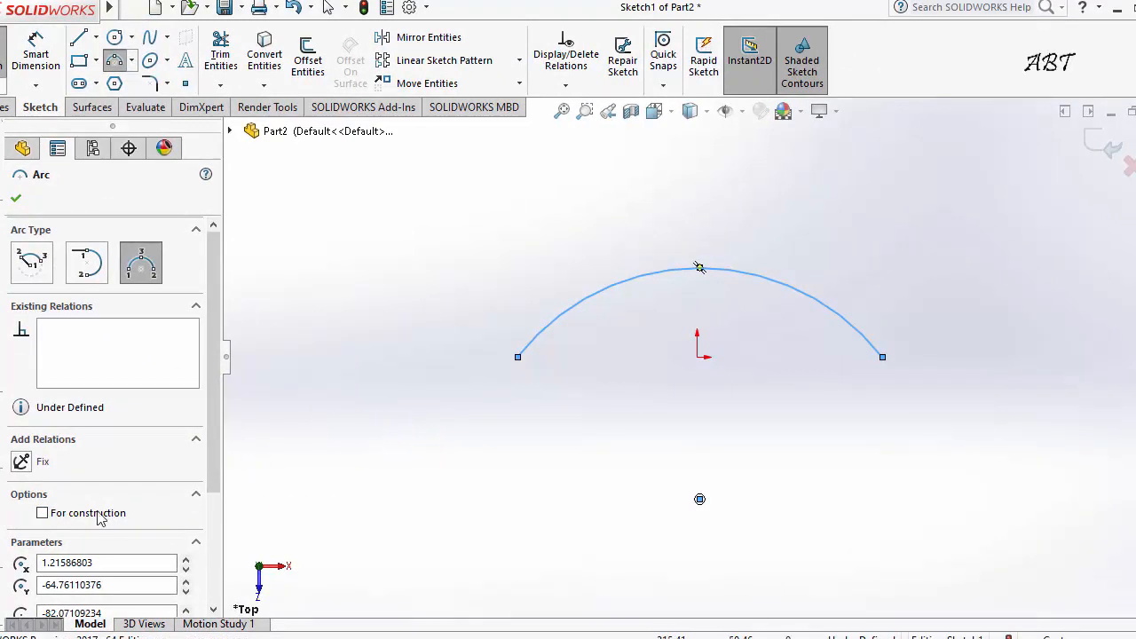
left_click(42, 513)
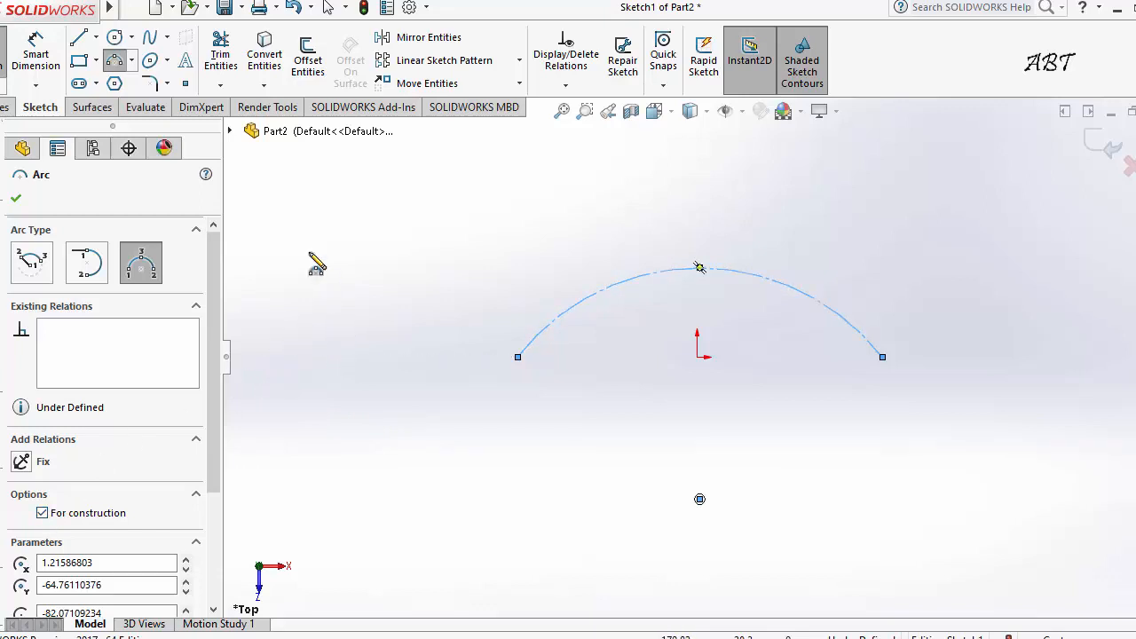
- Add the sketch text "Solidworks" along the construction arc and center-align it
left_click(188, 69)
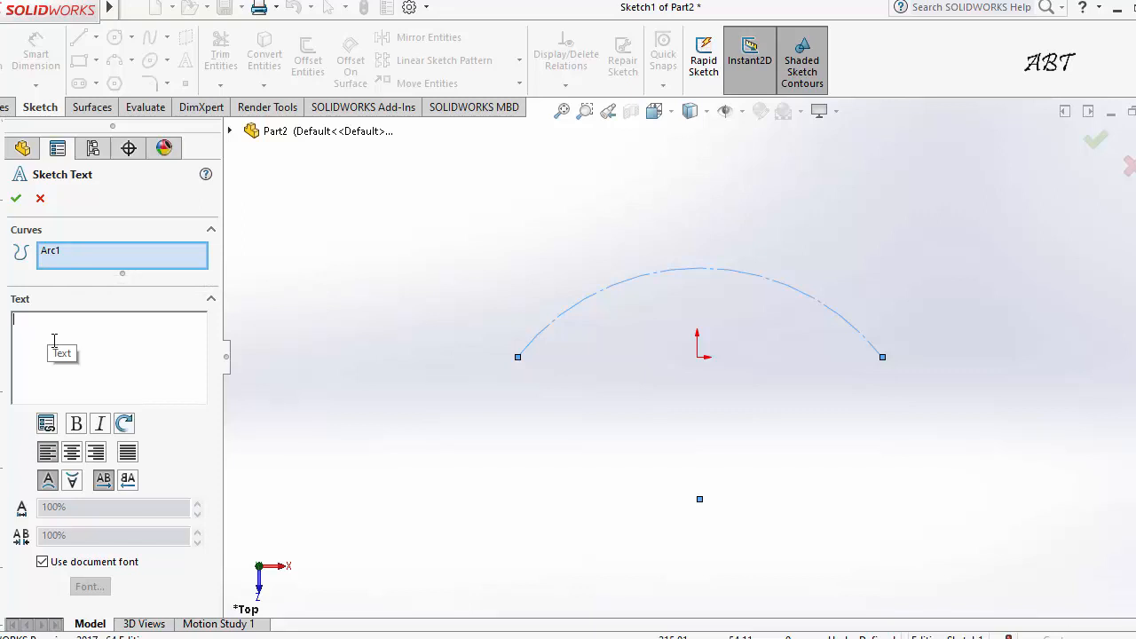
type("Solidworks")
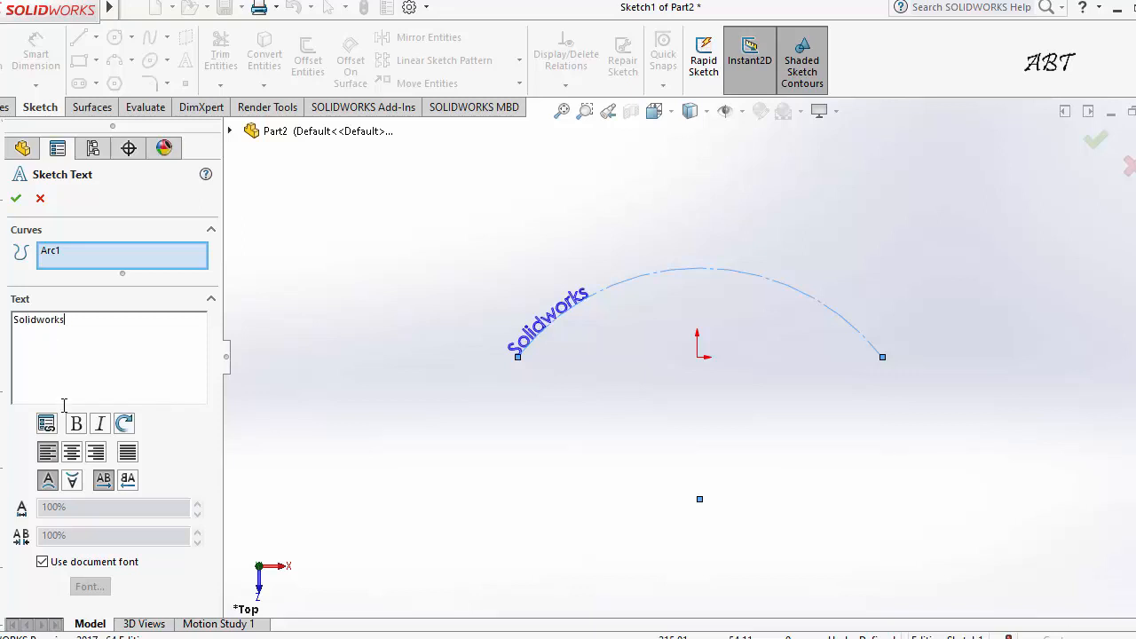
left_click(72, 453)
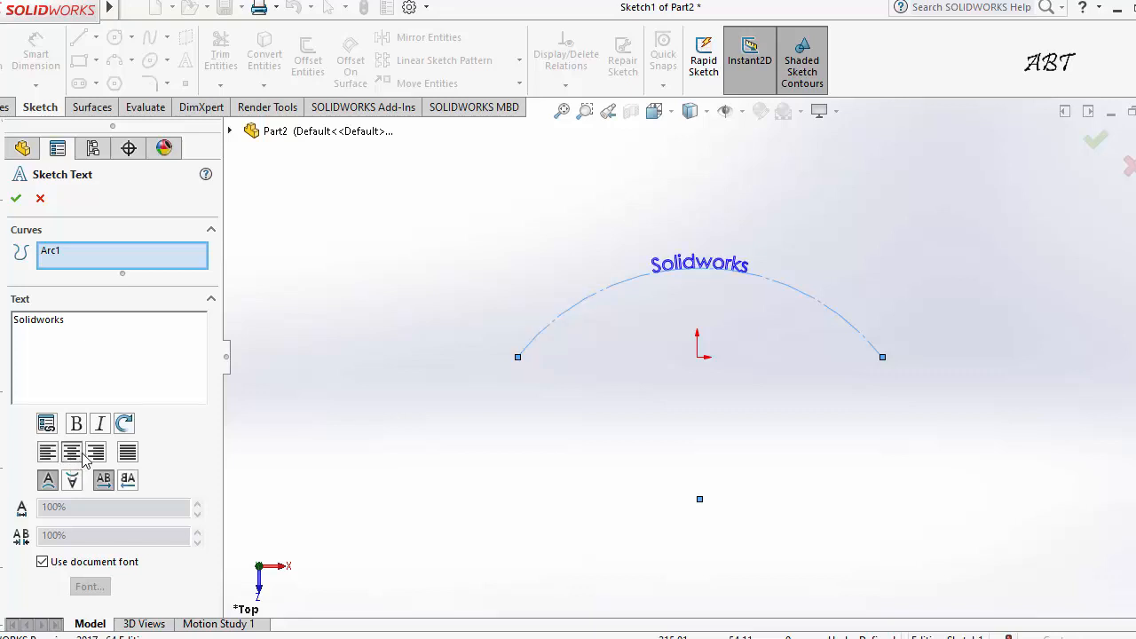
- Try flipping the text on the arc and restore its original orientation
left_click(72, 480)
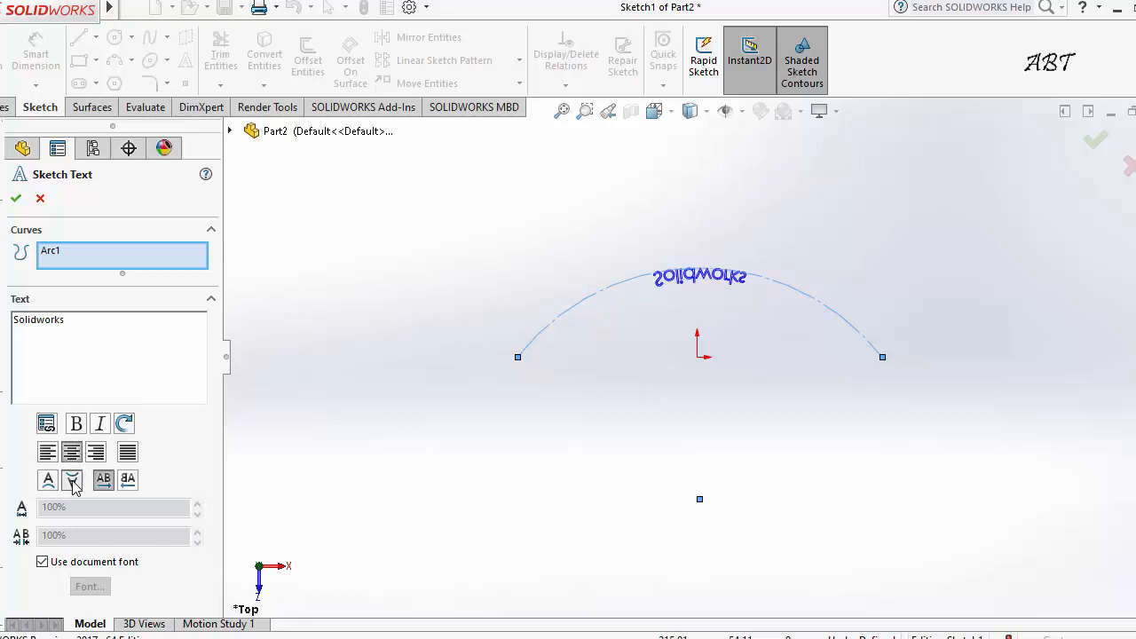
left_click(73, 480)
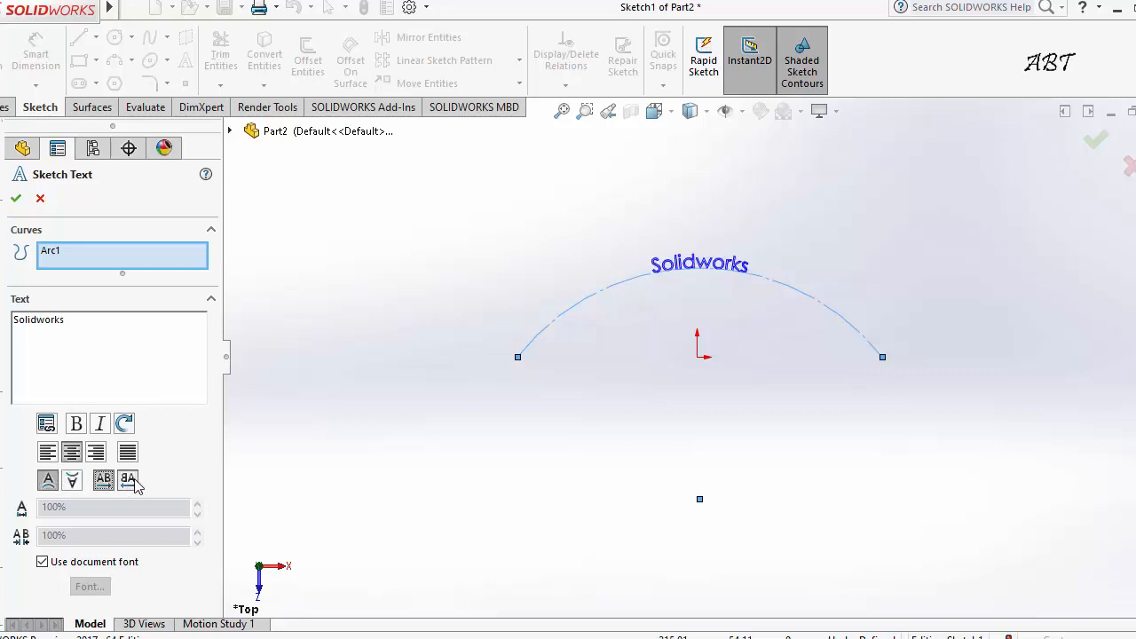
left_click(105, 480)
left_click(105, 480)
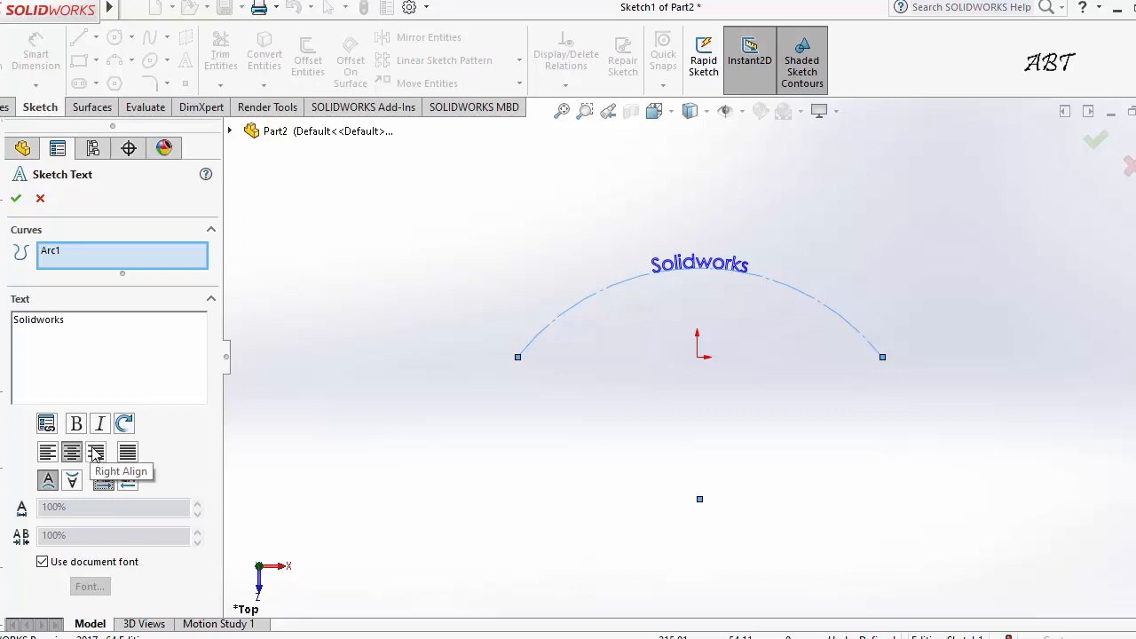
- Stop using the document font for the sketch text and set its font height to 36 points
left_click(42, 562)
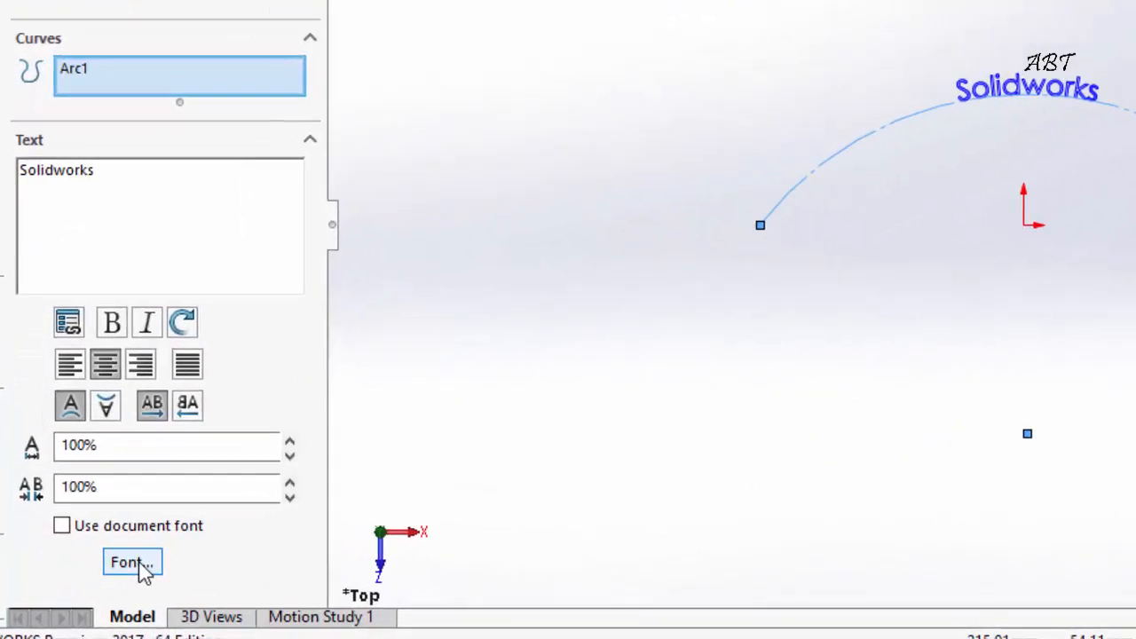
left_click(164, 551)
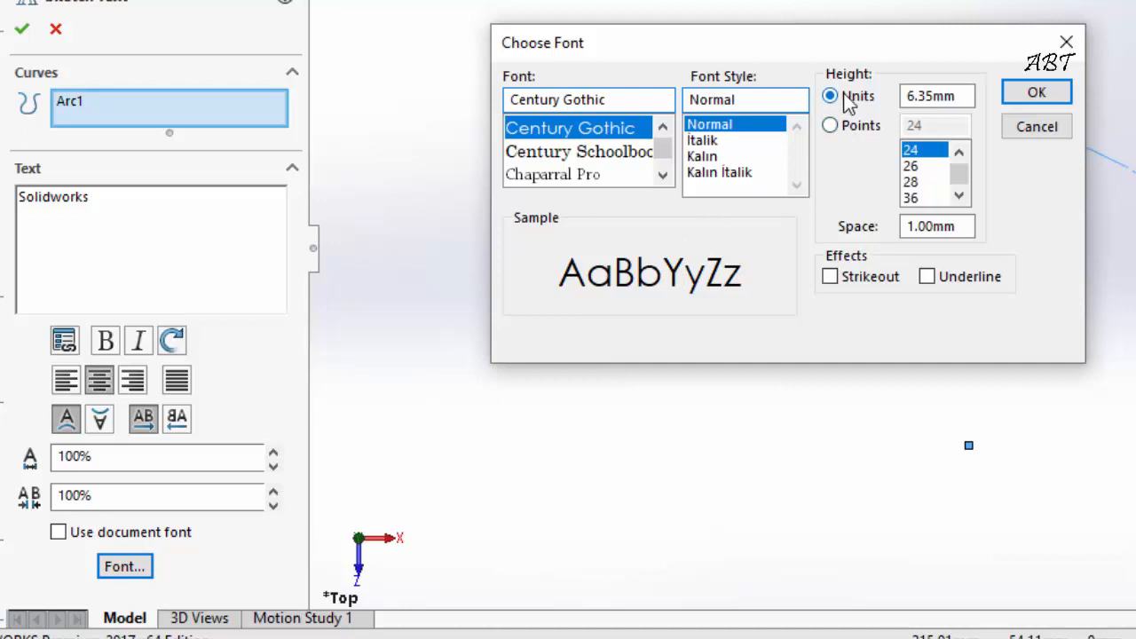
left_click(830, 125)
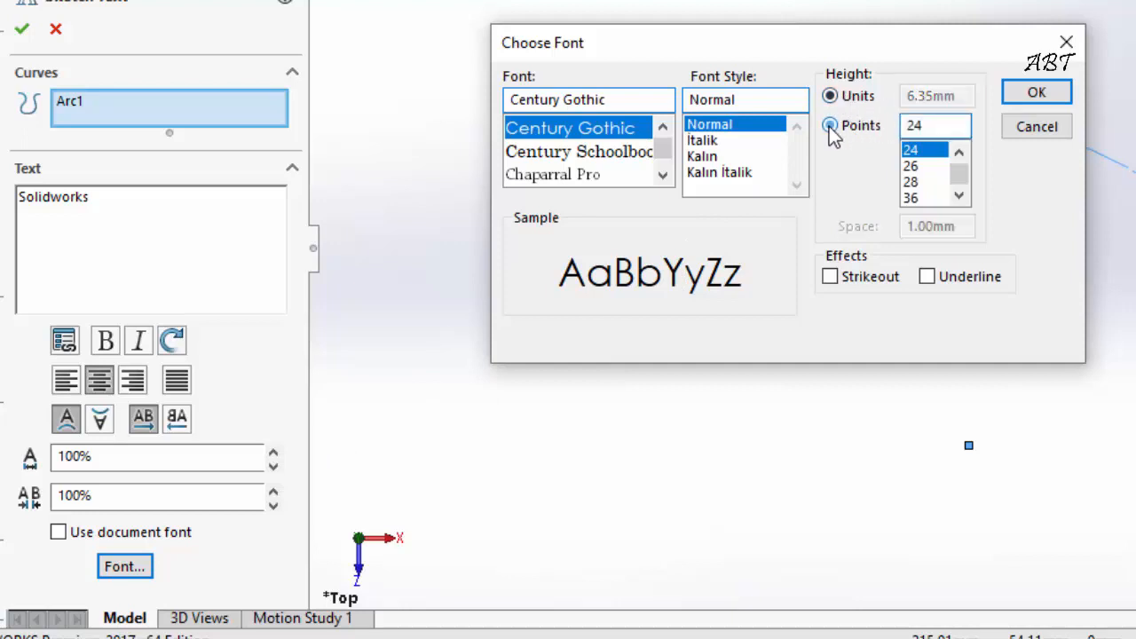
left_click(928, 198)
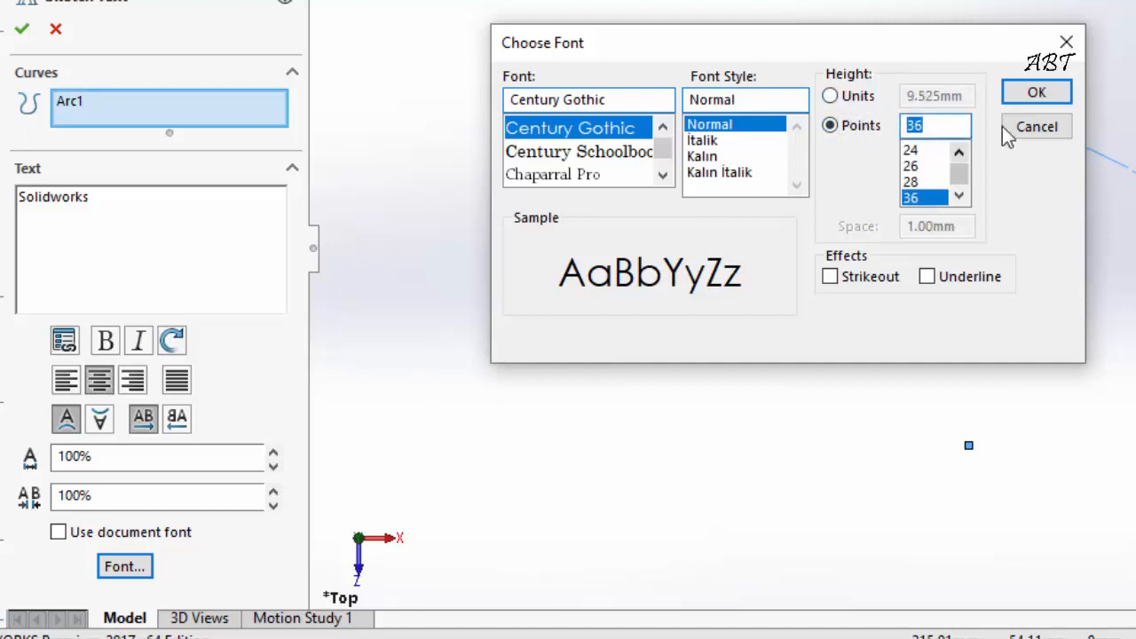
left_click(1035, 94)
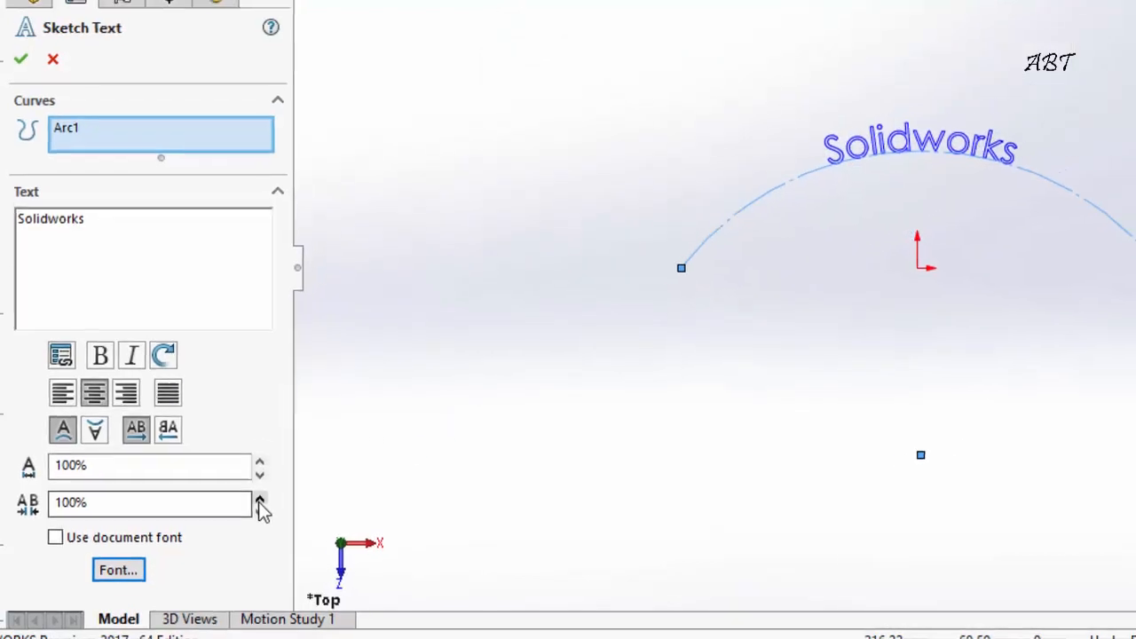
- Increase the character spacing of the arc text to 170% and accept the sketch text
left_click(260, 500)
left_click(260, 501)
left_click(260, 500)
left_click(260, 500)
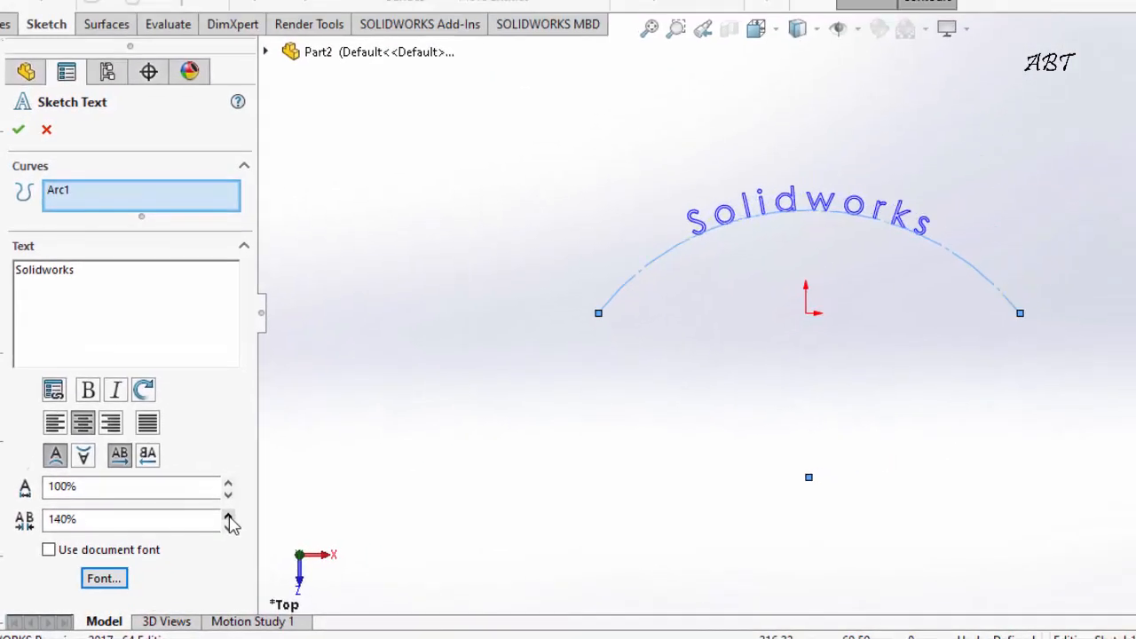
left_click(260, 501)
left_click(228, 515)
left_click(228, 514)
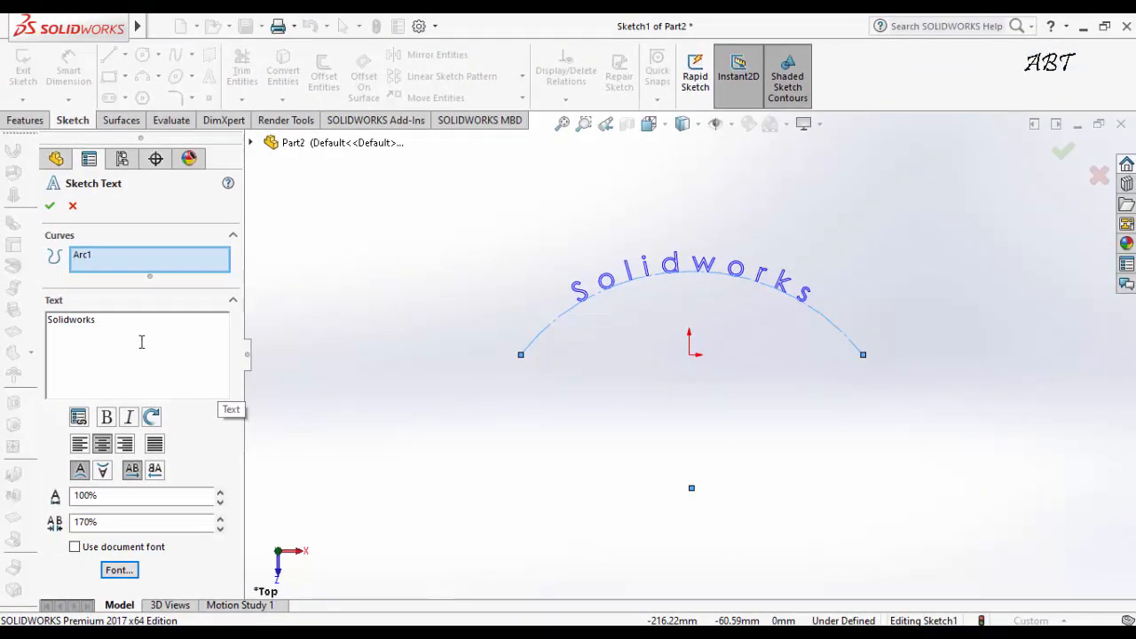
left_click(51, 208)
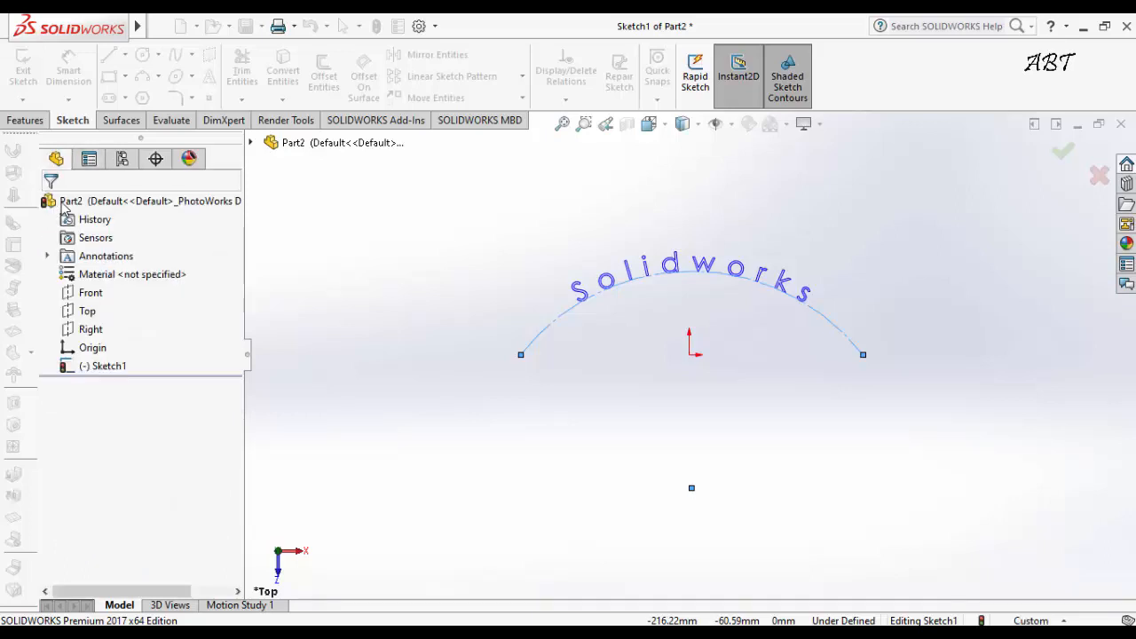
- Extrude the arc text "Solidworks" as a blind boss 5 mm deep
left_click(27, 121)
left_click(24, 75)
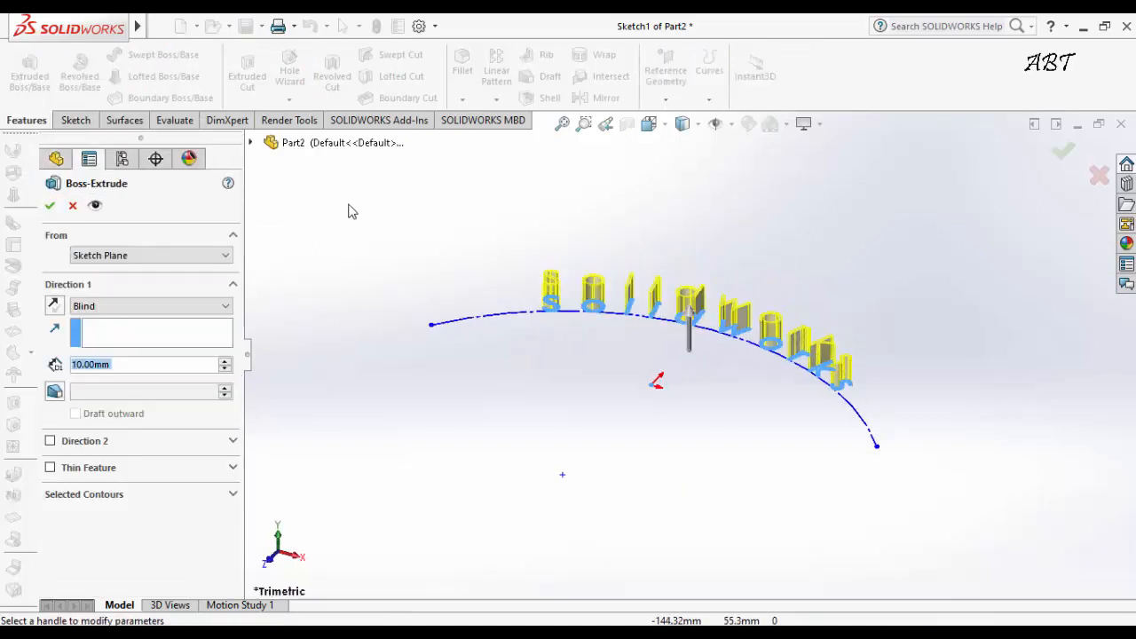
middle_click_drag(399, 245, 419, 433)
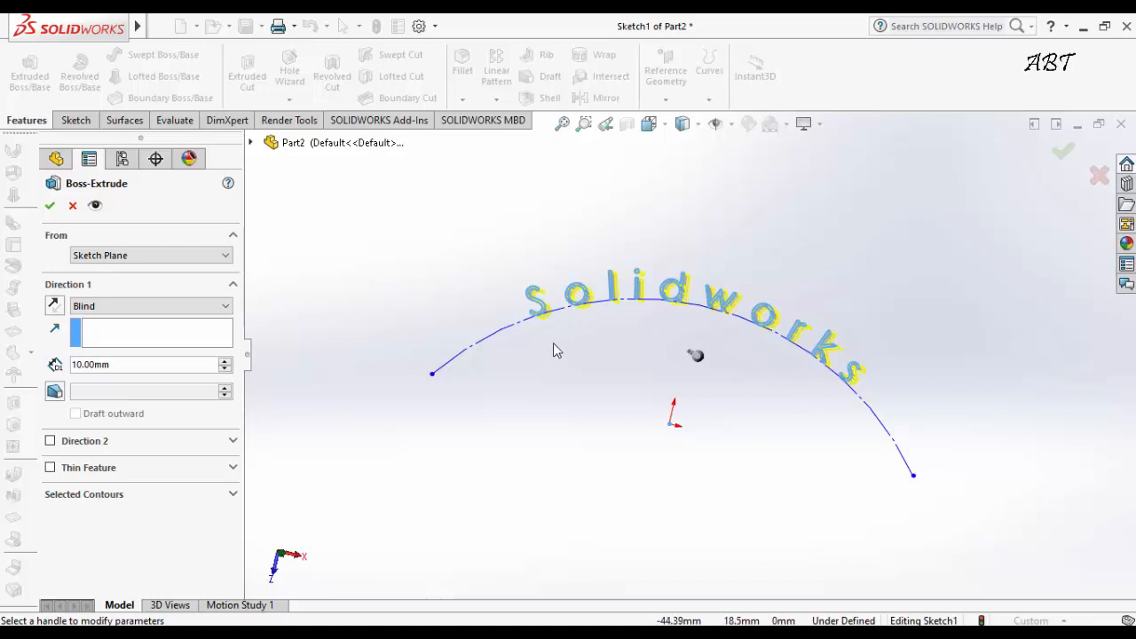
mouse_move(536, 388)
middle_mouse_down()
mouse_move(576, 385)
mouse_move(563, 391)
middle_mouse_up()
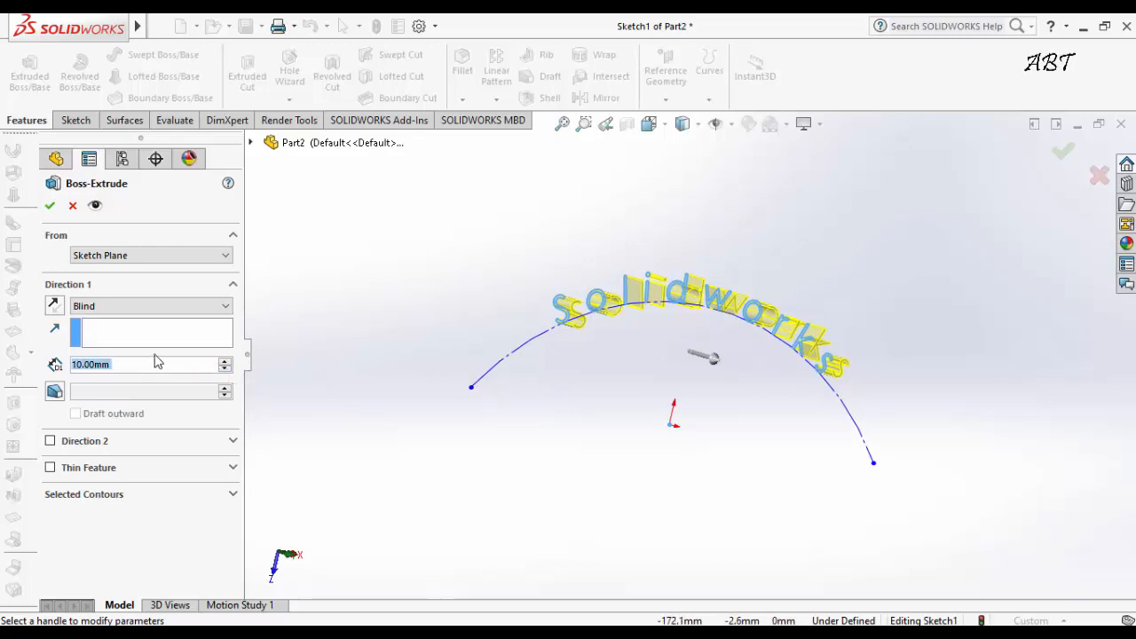
type("5")
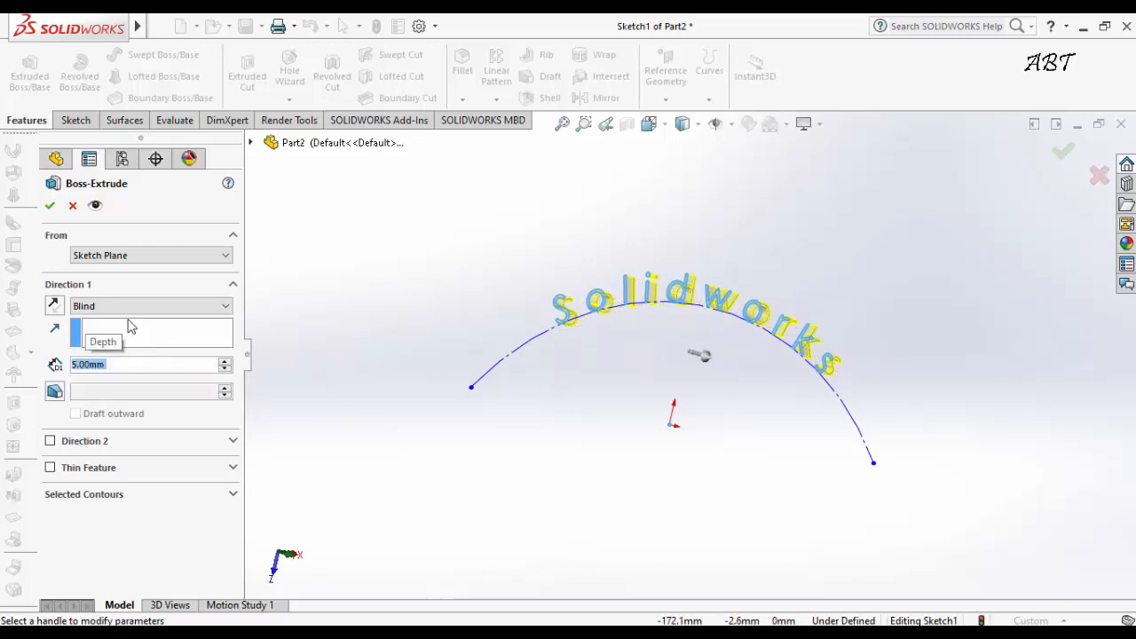
left_click(54, 208)
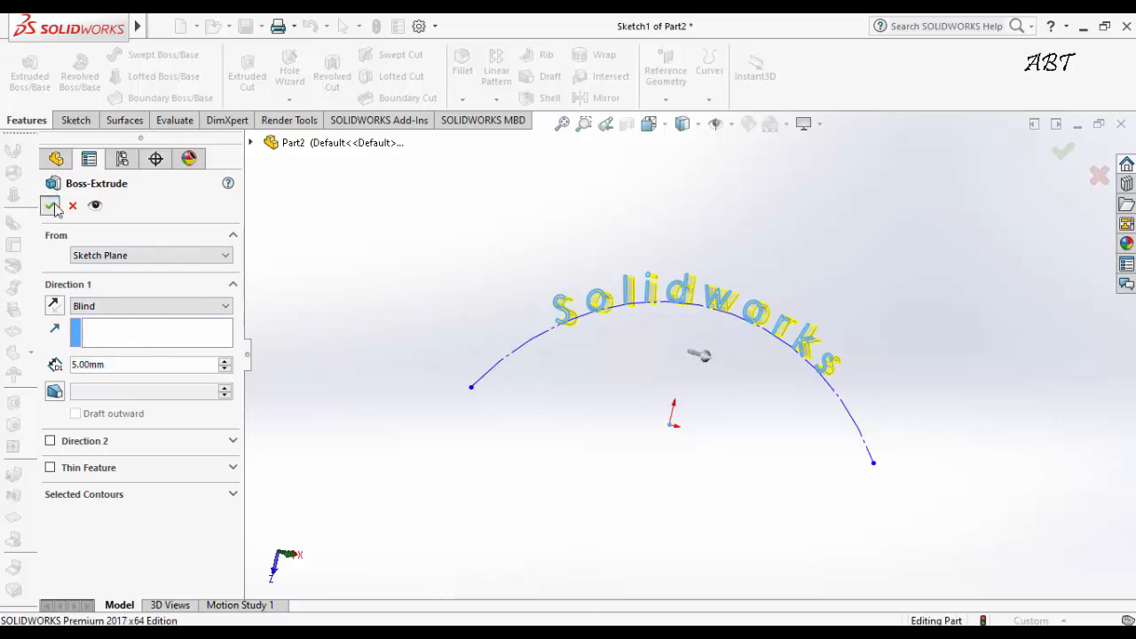
middle_click_drag(465, 340, 464, 406)
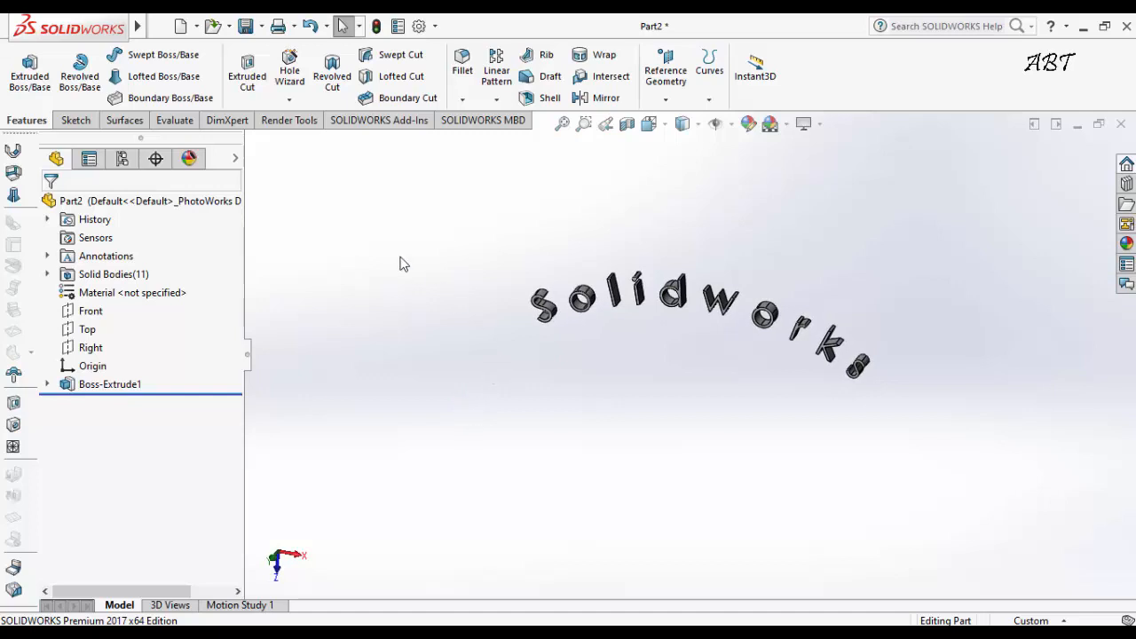
- Delete the extruded lettering feature and the arc text sketch it was built from
right_click(134, 385)
left_click(174, 415)
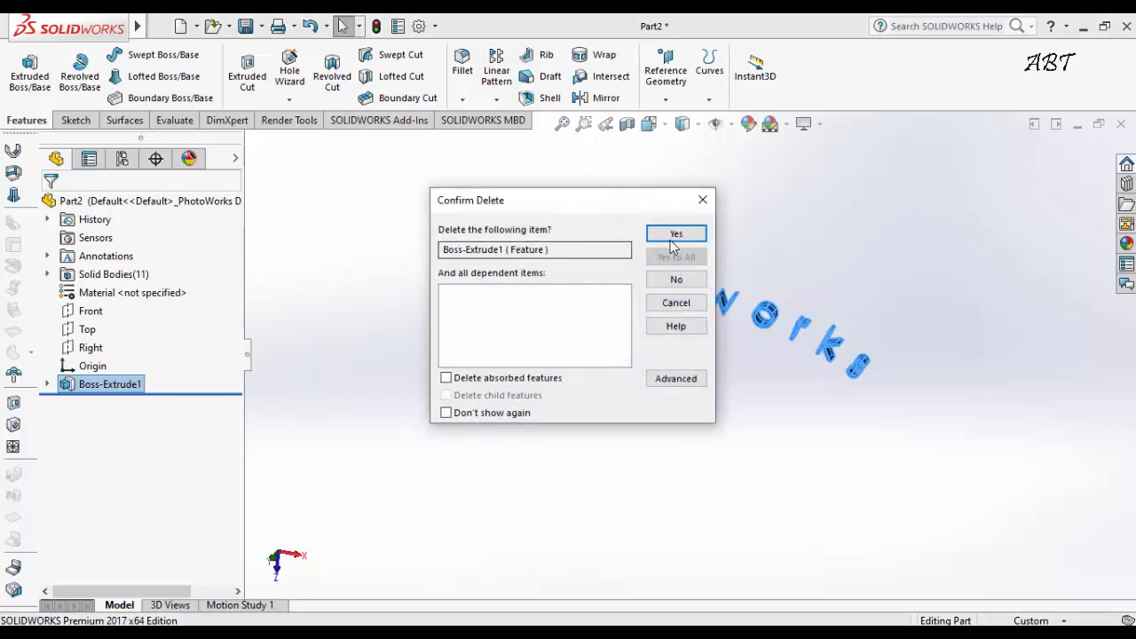
key("Return")
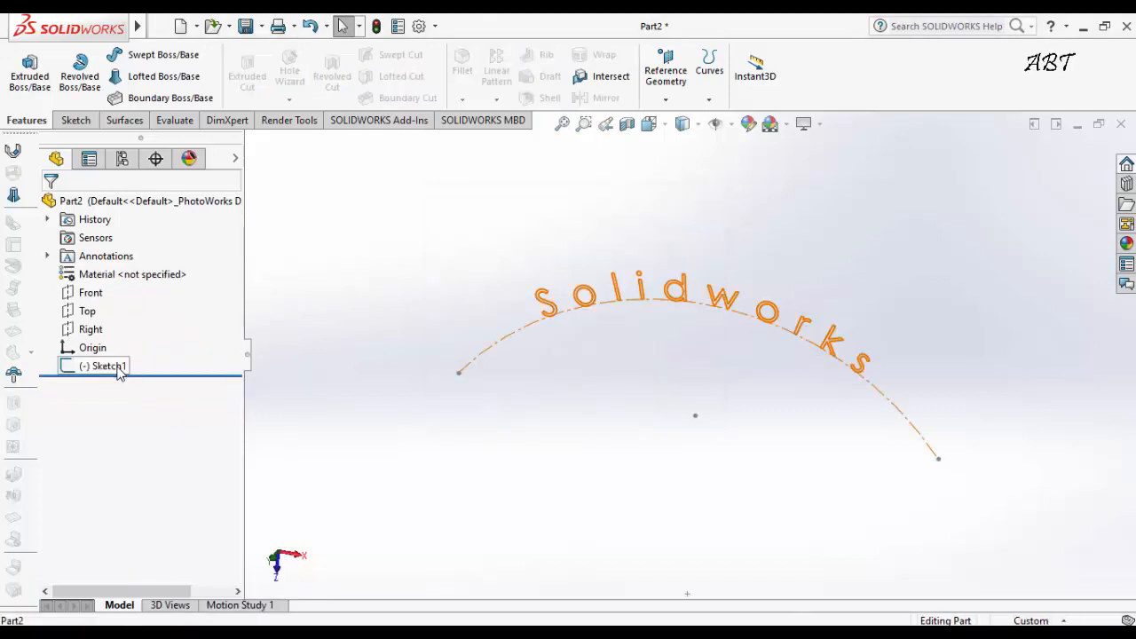
right_click(125, 369)
left_click(133, 434)
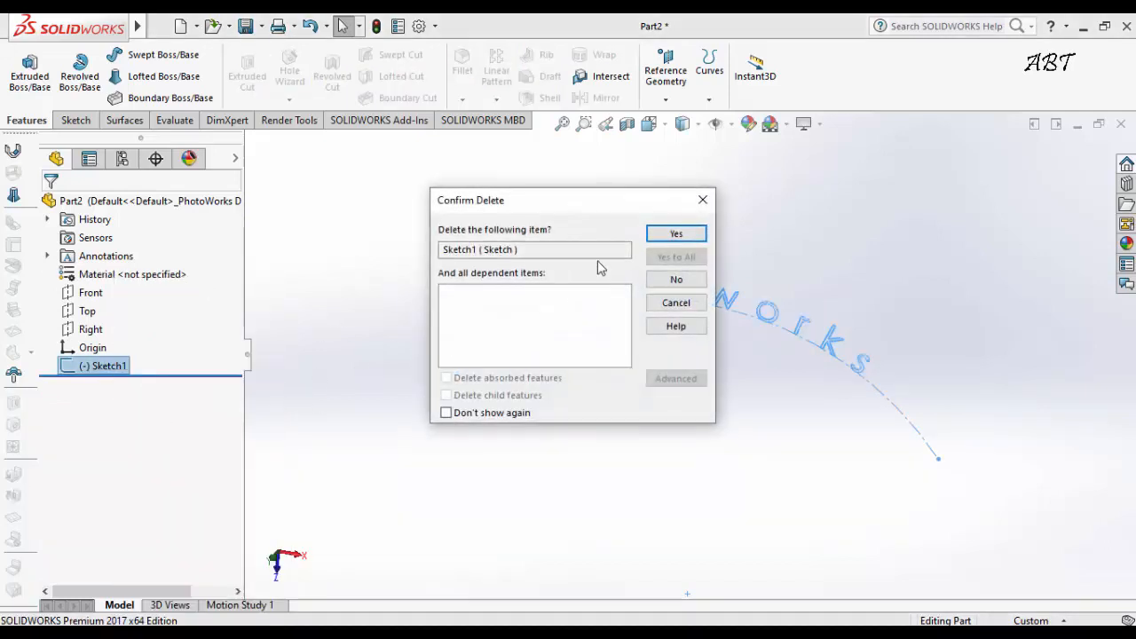
left_click(672, 236)
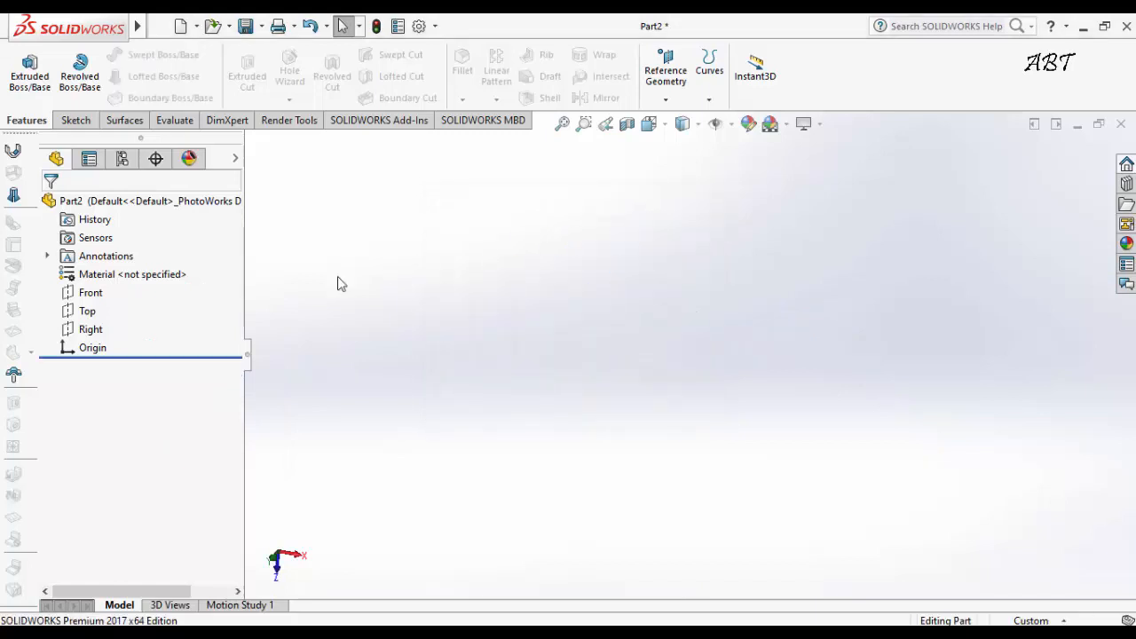
- Sketch a center rectangle about 145 mm wide and 70 mm high on the Top plane, centered on the origin
right_click(89, 310)
left_click(101, 286)
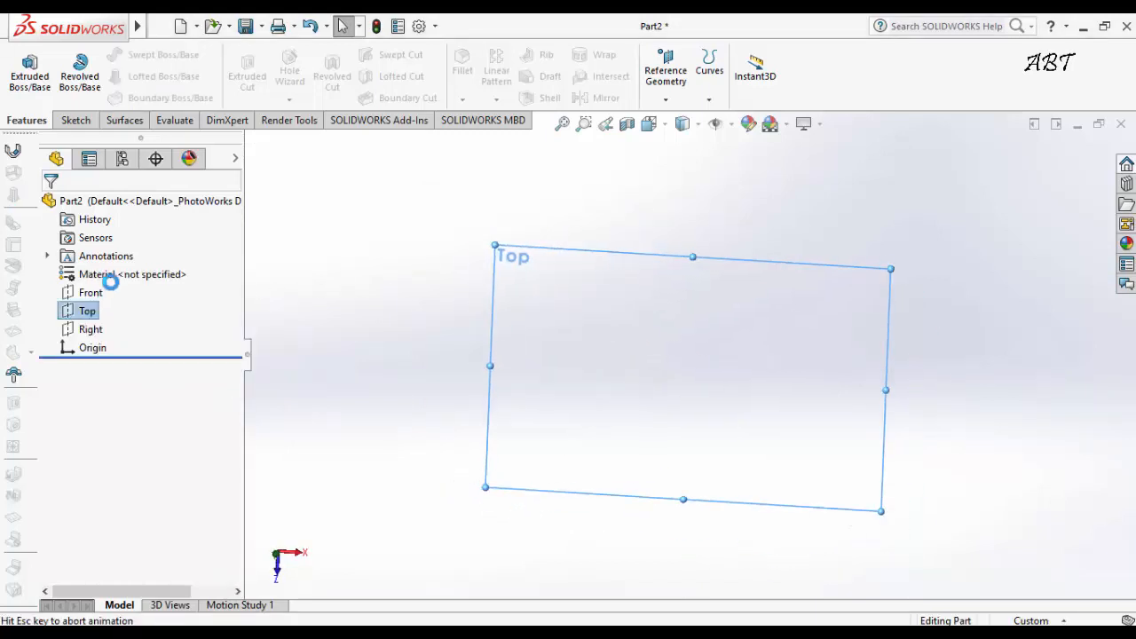
left_click(126, 78)
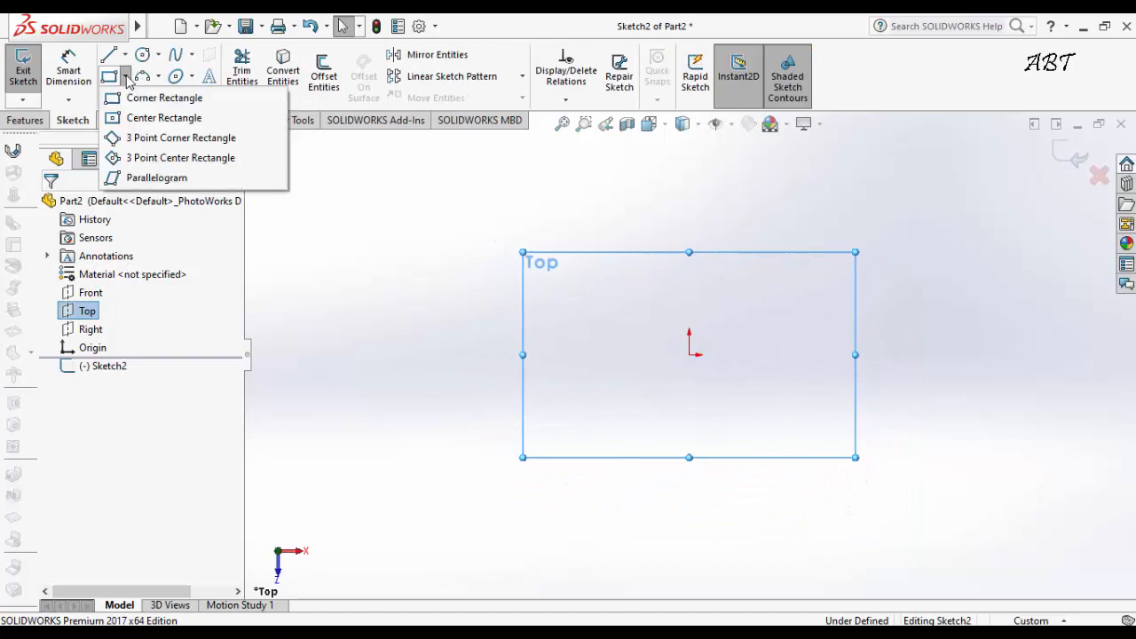
left_click(139, 121)
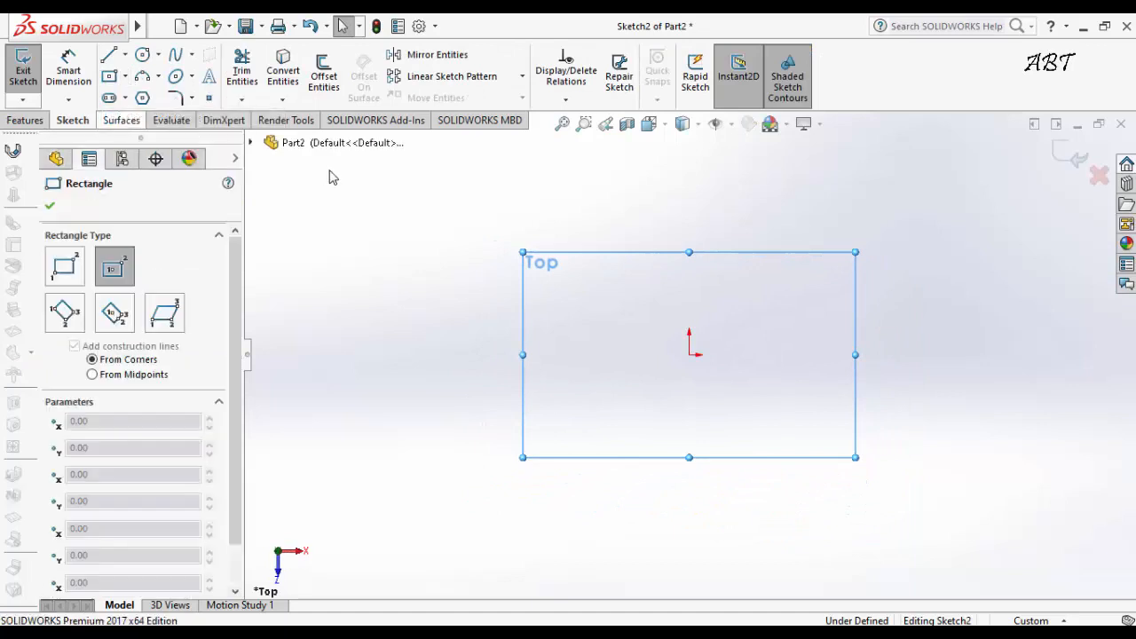
left_click(689, 355)
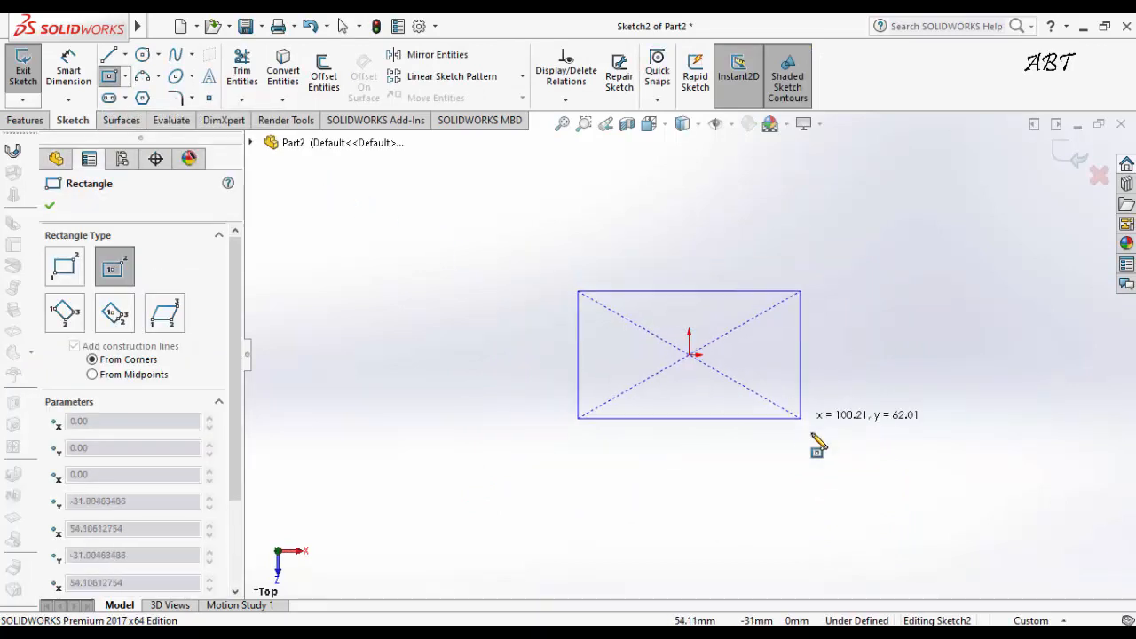
left_click(838, 458)
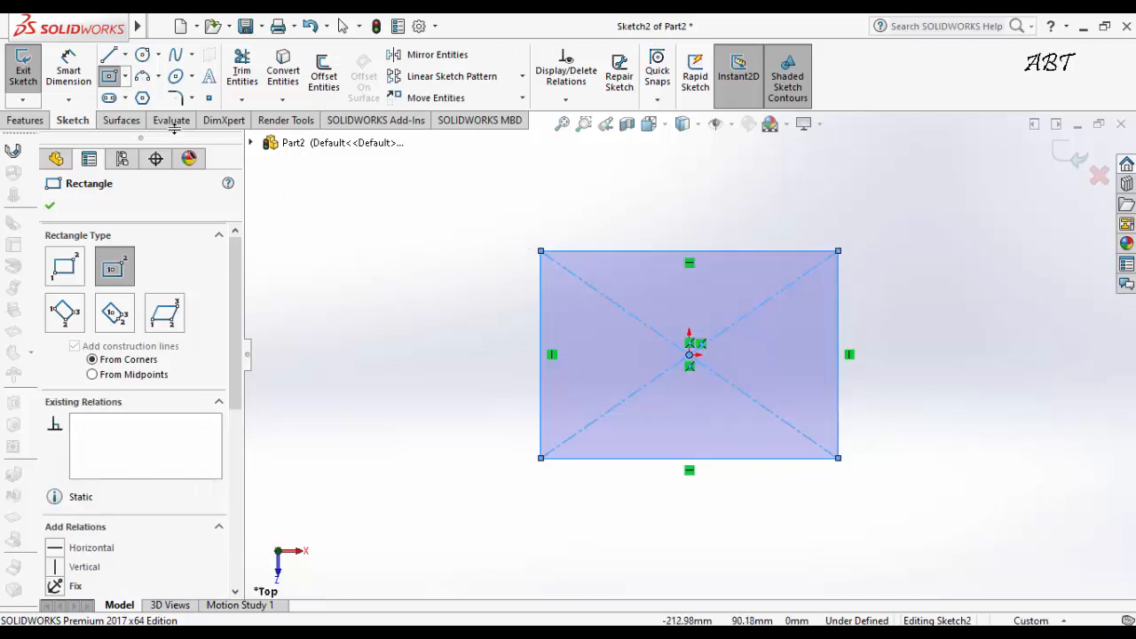
- Dimension the rectangle to 100 mm wide and 70 mm high
left_click(68, 81)
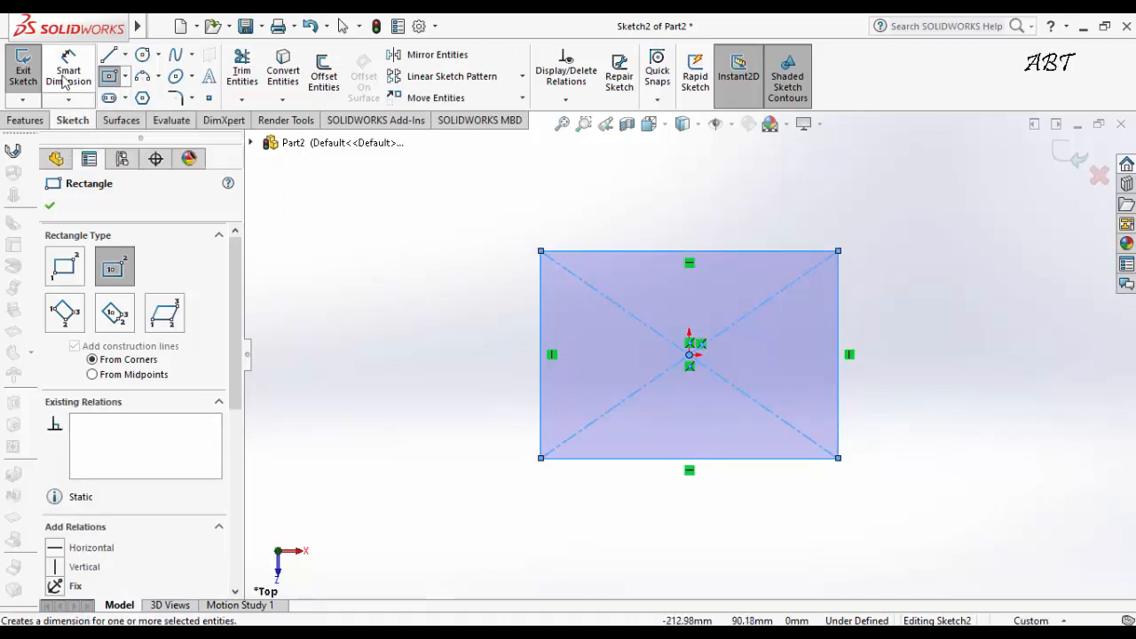
left_click(609, 254)
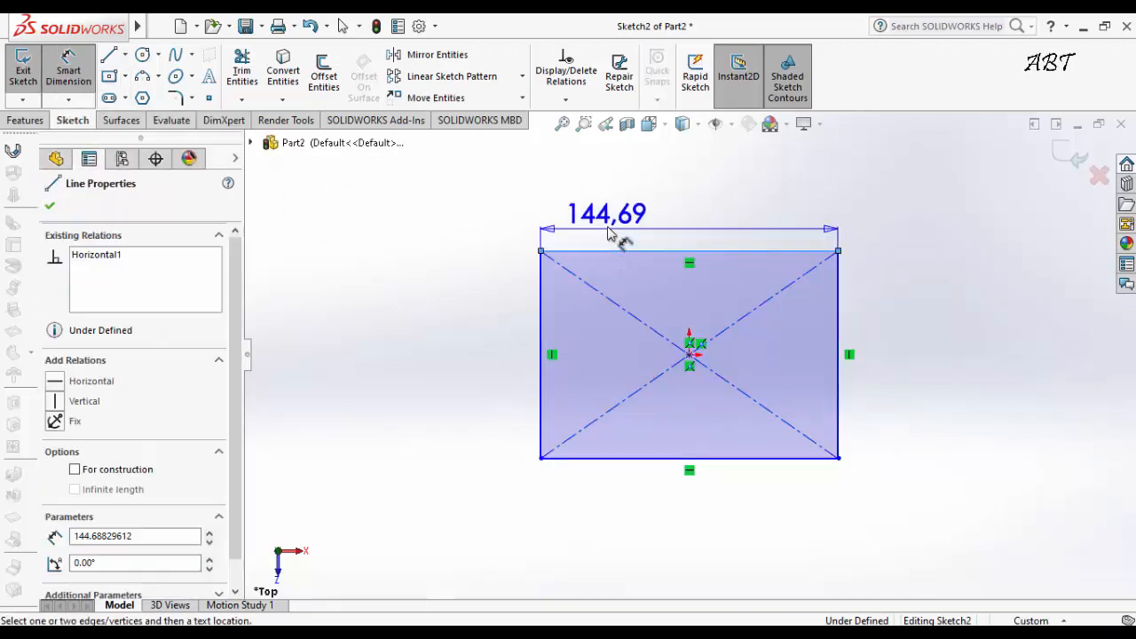
left_click(616, 233)
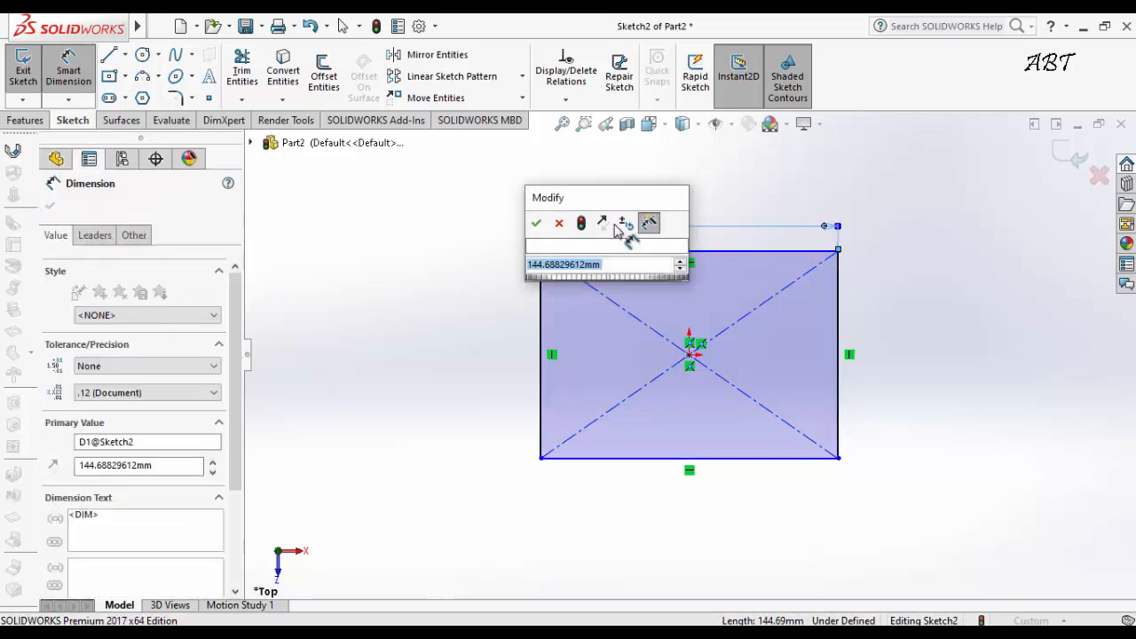
type("100")
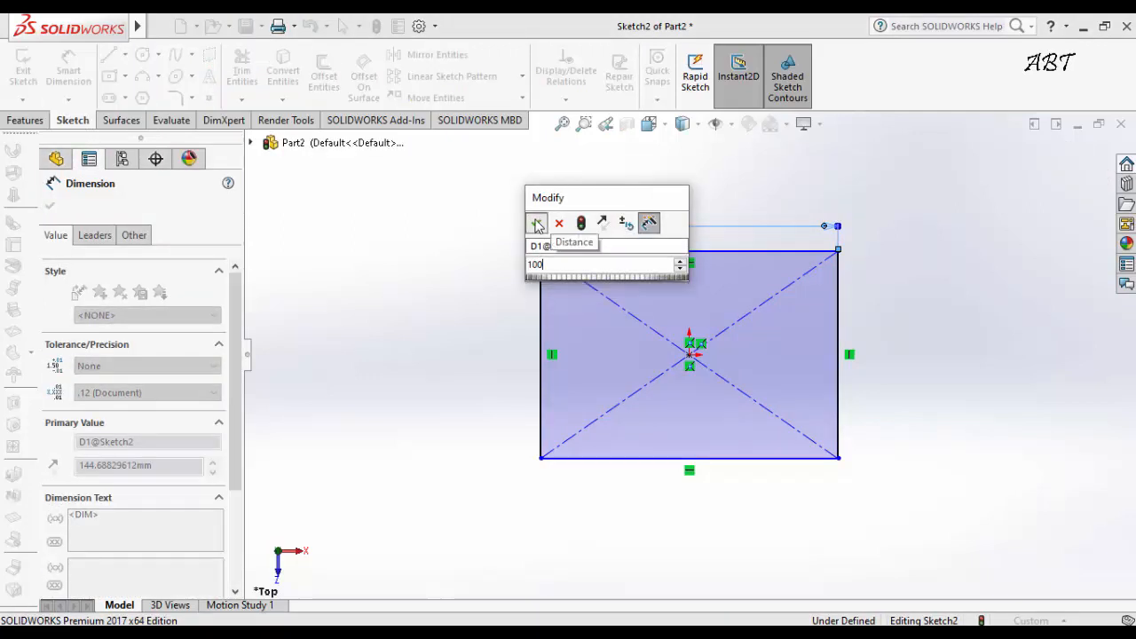
left_click(536, 222)
left_click(529, 323)
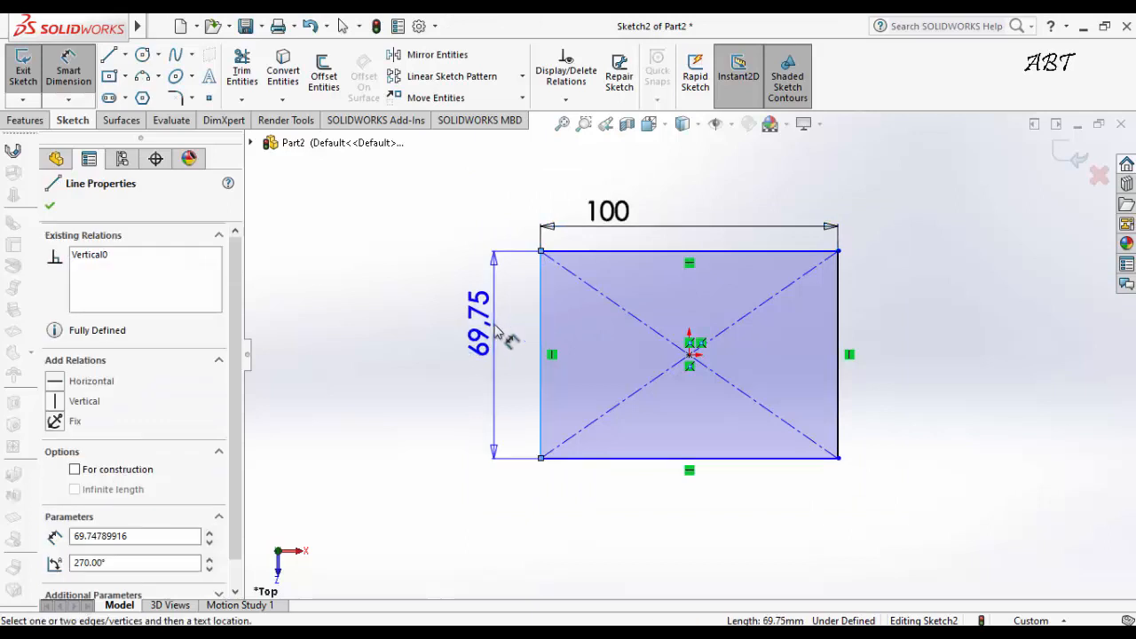
left_click(533, 335)
type("70")
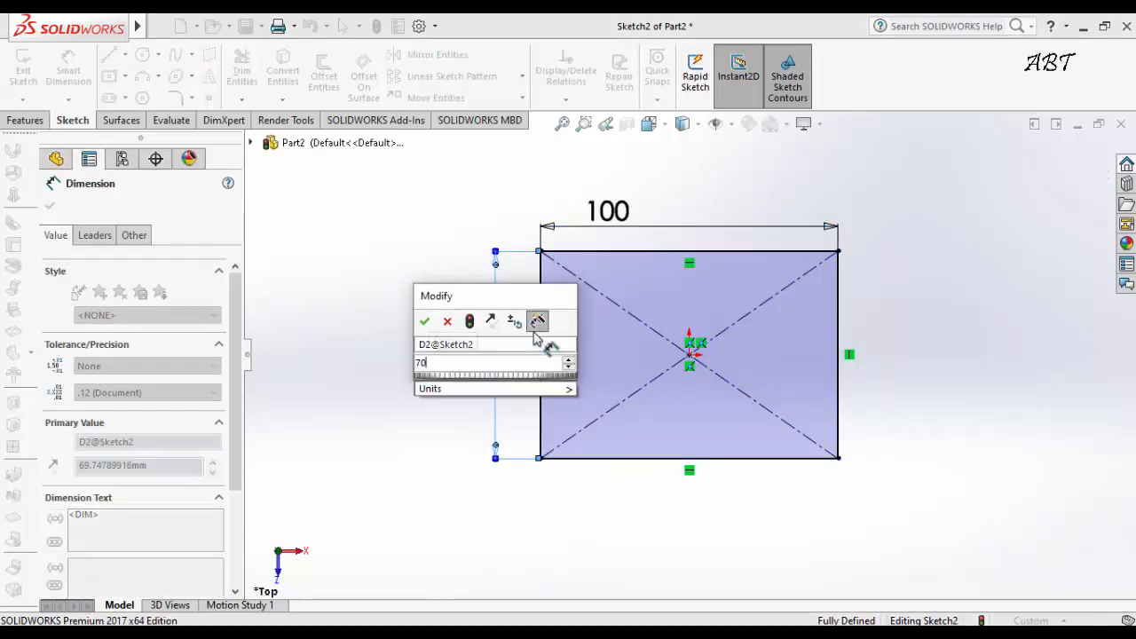
key("Return")
left_click(438, 295)
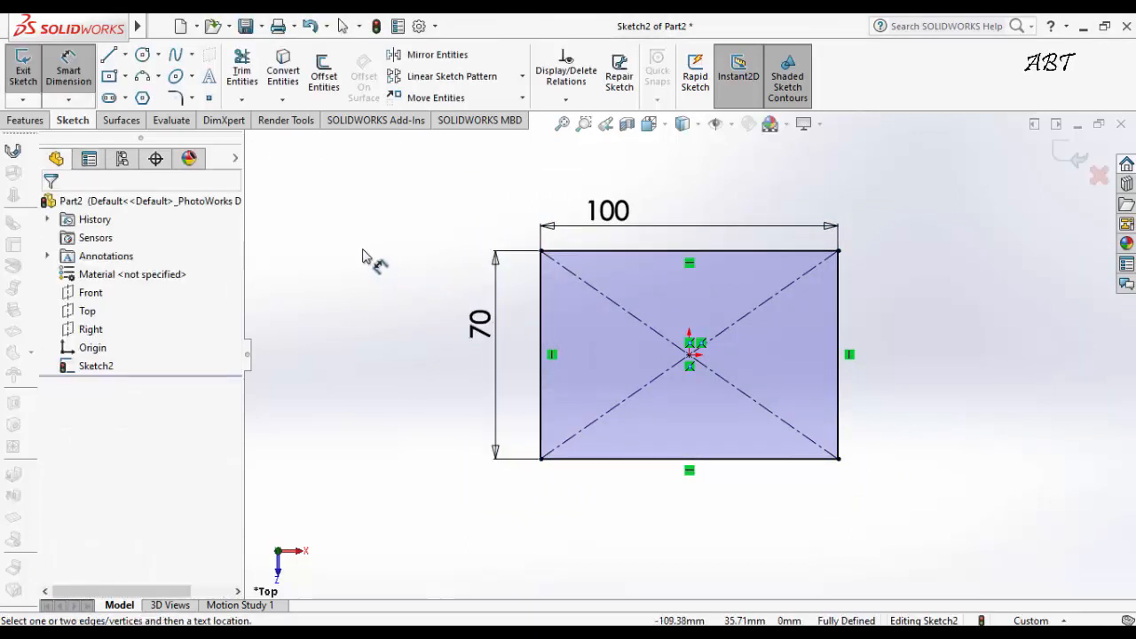
- Extrude the rectangle as a blind boss 15 mm deep to form a solid block
left_click(32, 122)
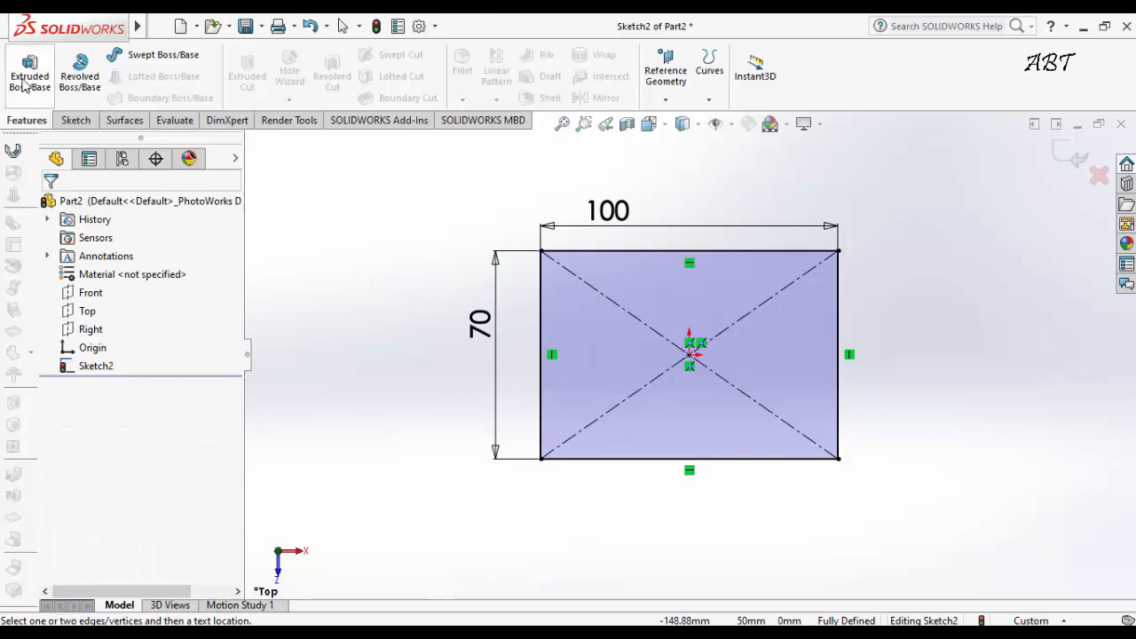
left_click(27, 80)
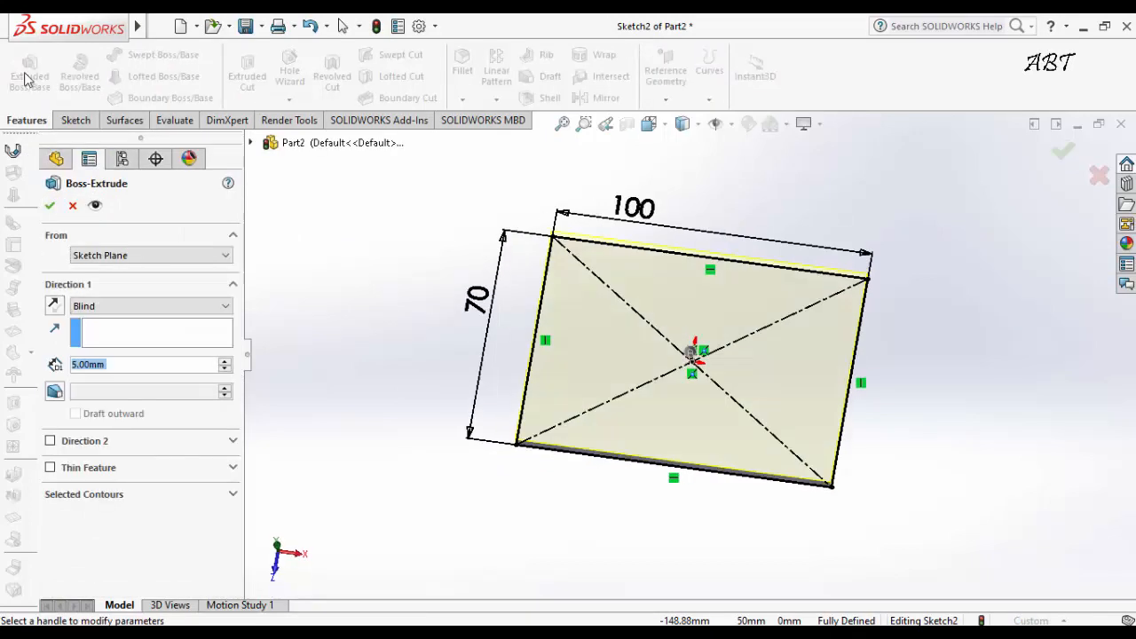
left_click(226, 362)
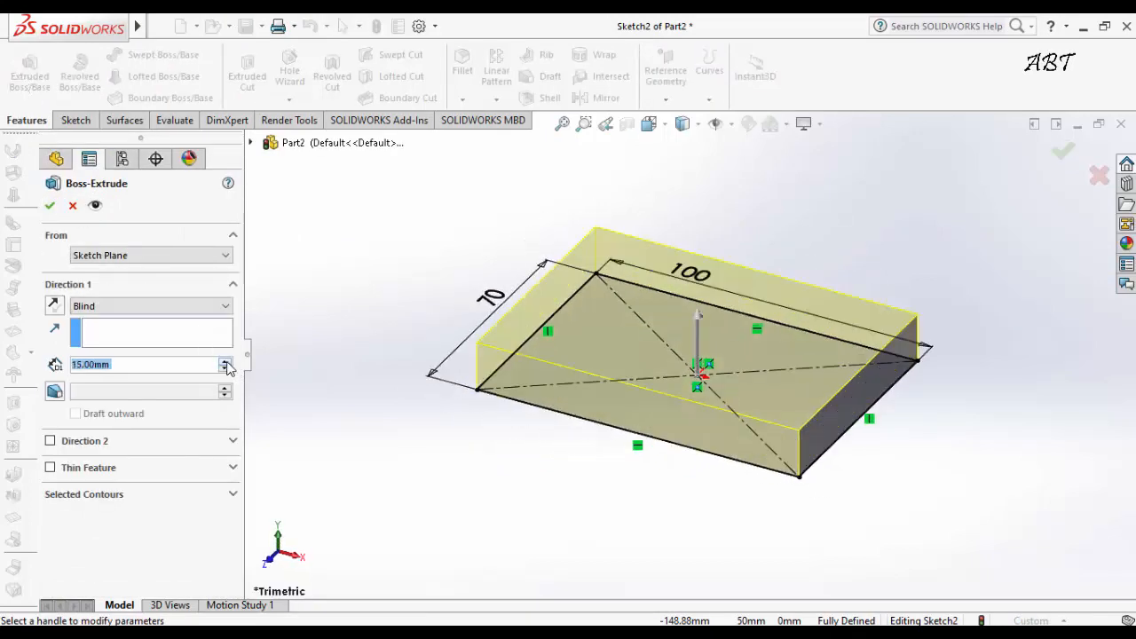
left_click(50, 206)
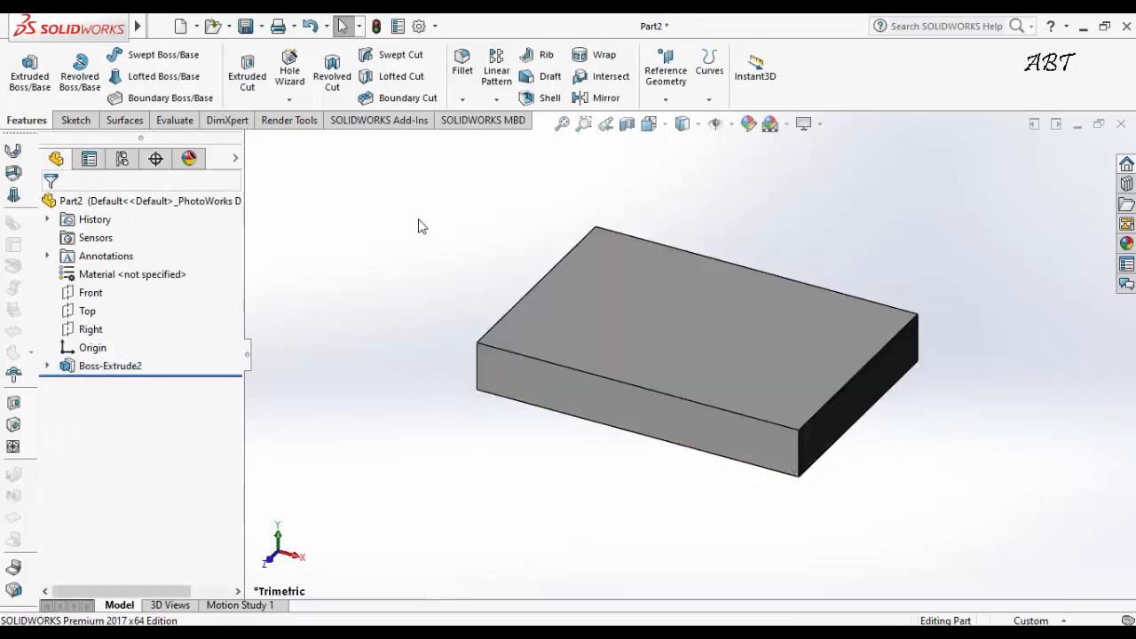
- Start a new sketch on the large upper face of the block
middle_click_drag(420, 223, 446, 268)
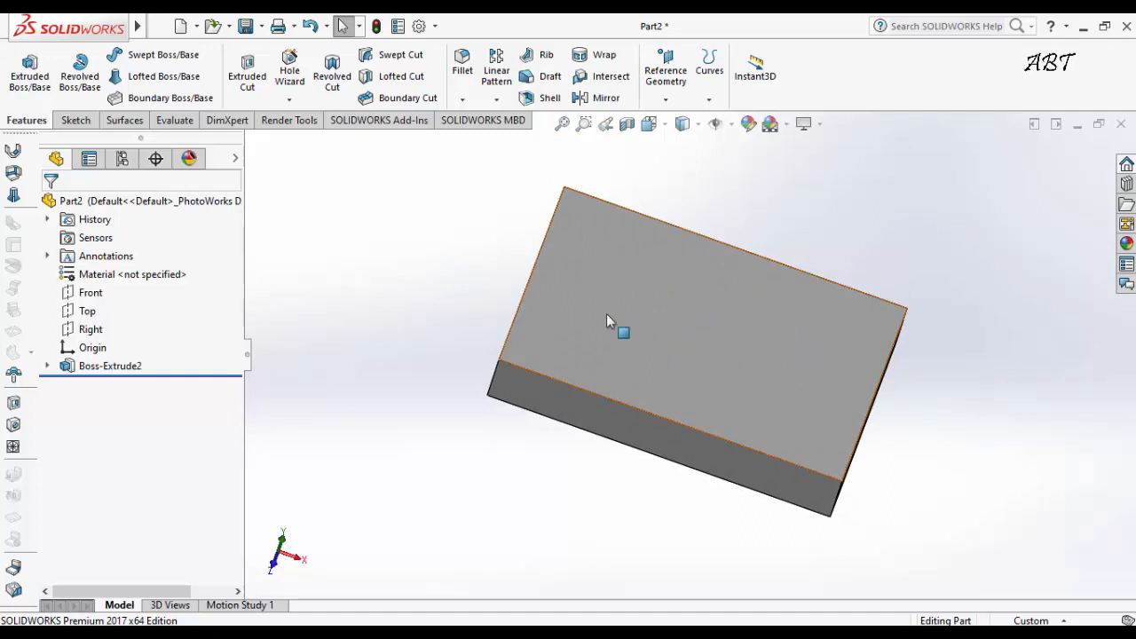
right_click(715, 322)
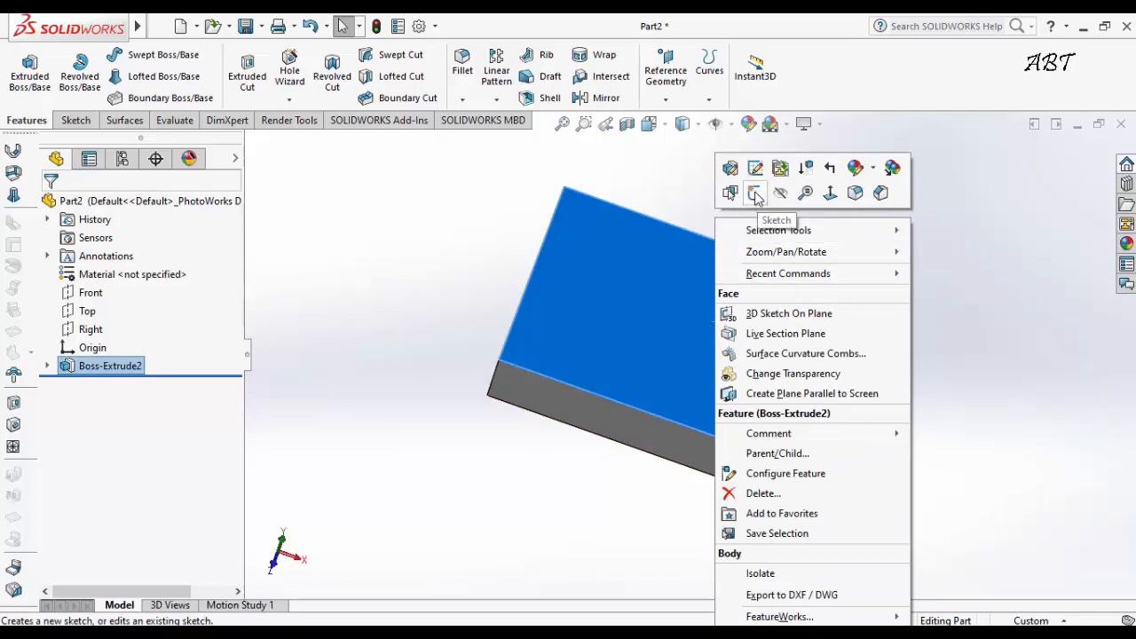
left_click(756, 195)
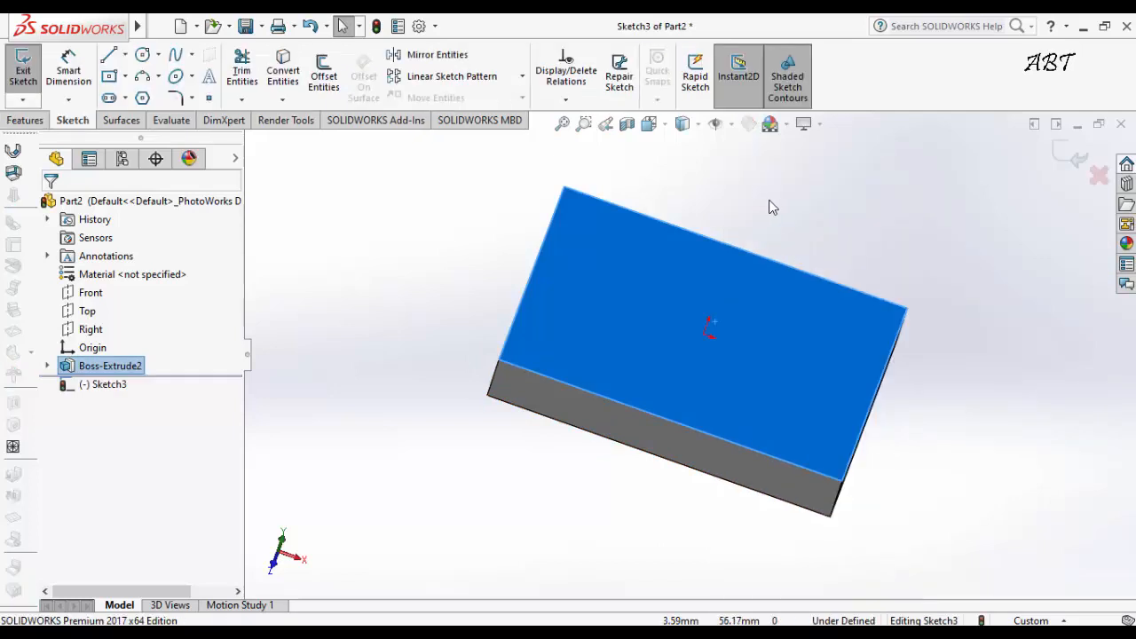
key("space")
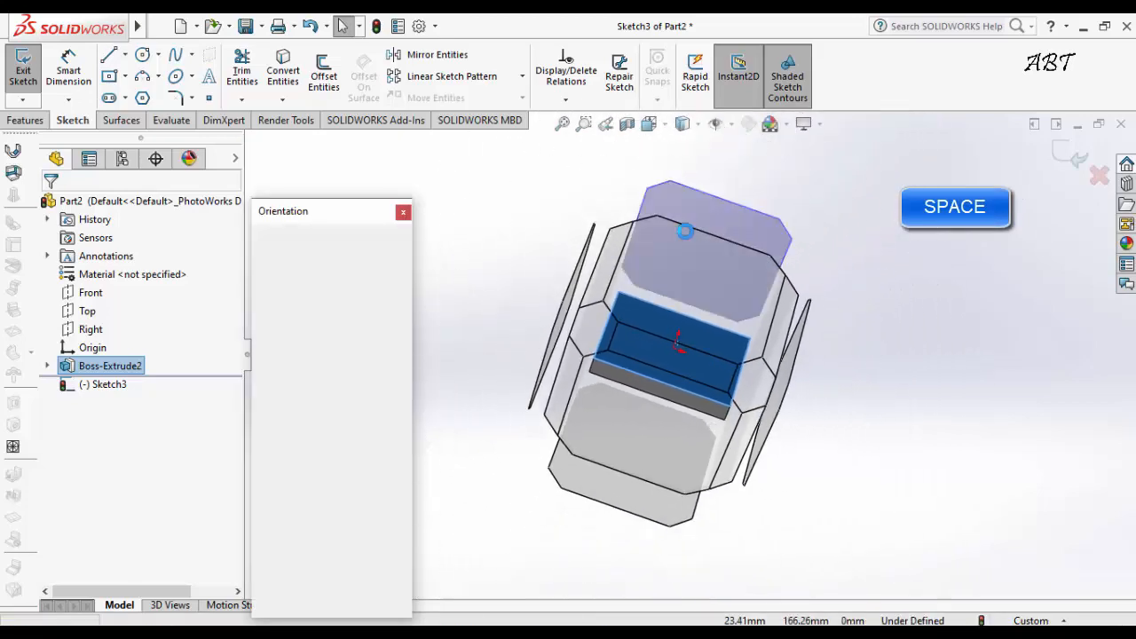
left_click(401, 314)
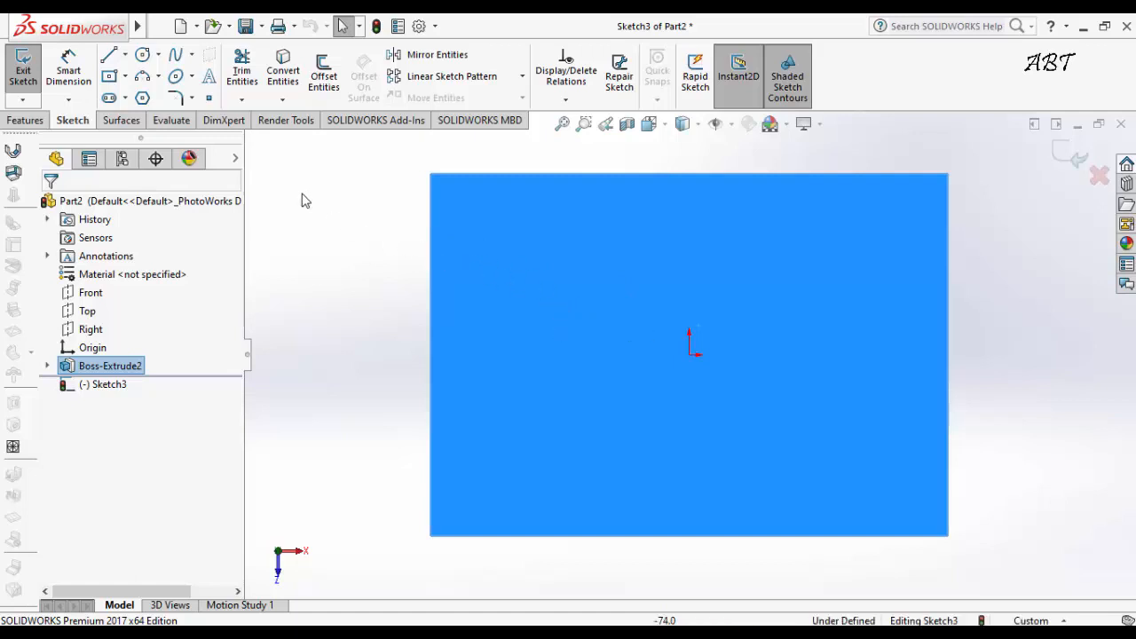
- Draw a vertical centerline about 46 mm long on the block face, to the left of the origin
left_click(126, 55)
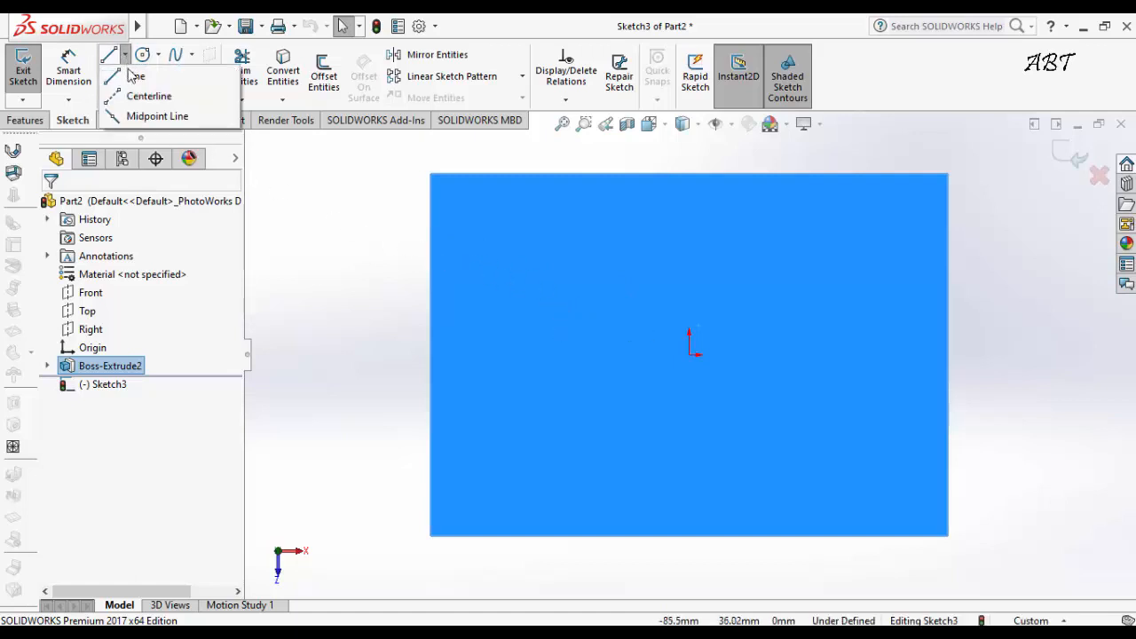
left_click(144, 95)
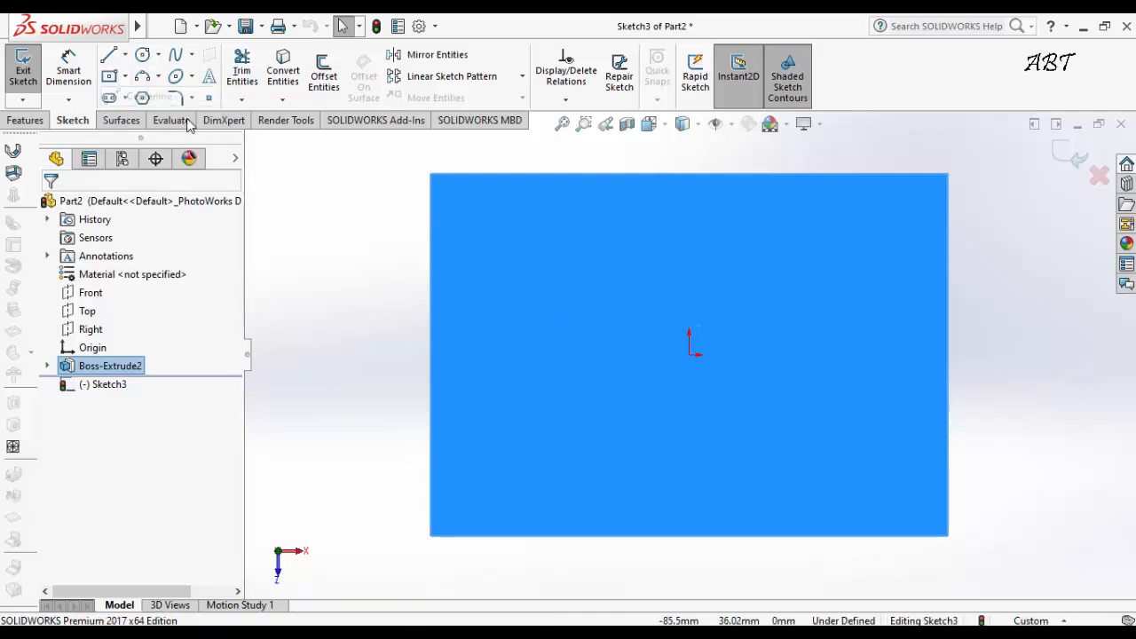
left_click(559, 475)
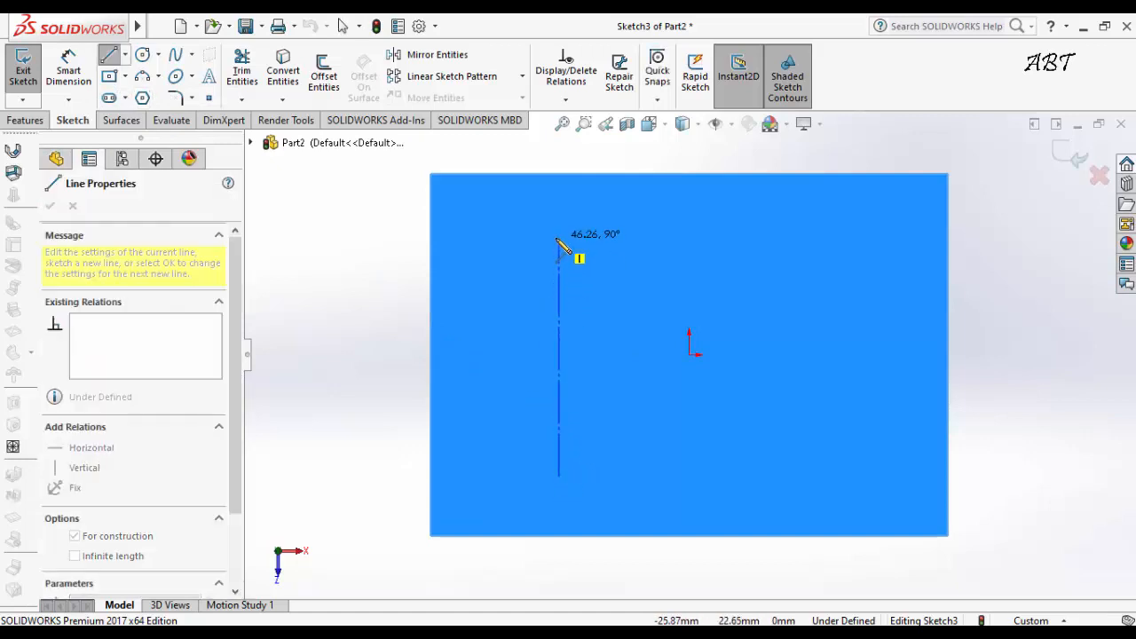
left_click(558, 238)
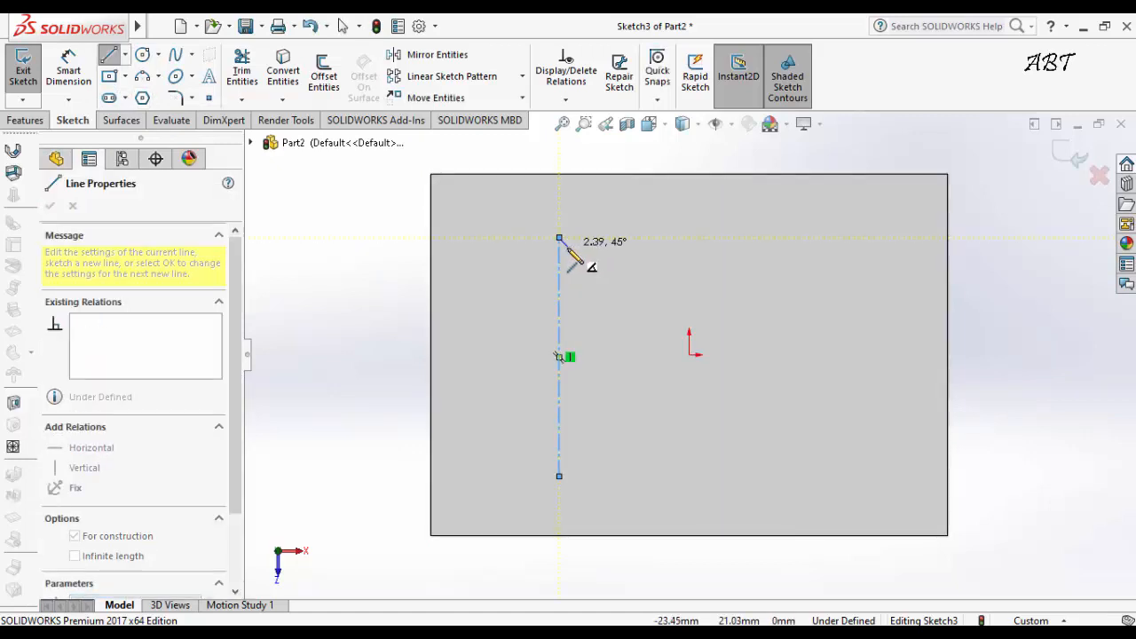
- Add the sketch text "Solidworks" along the vertical centerline, with the document font option turned off
key("Escape")
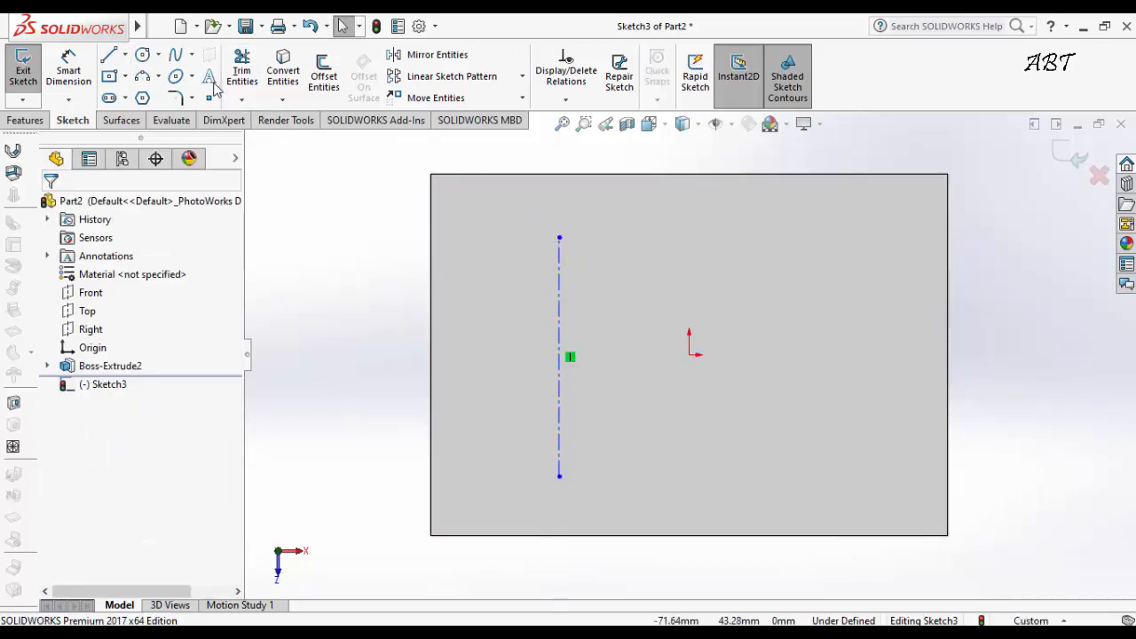
left_click(209, 78)
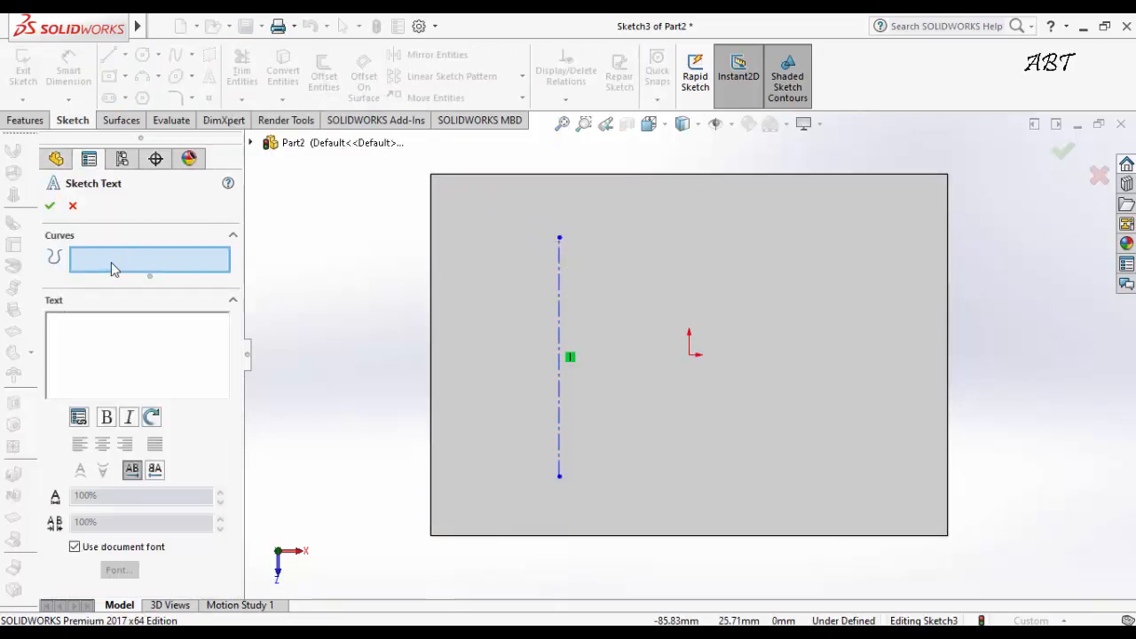
left_click(559, 317)
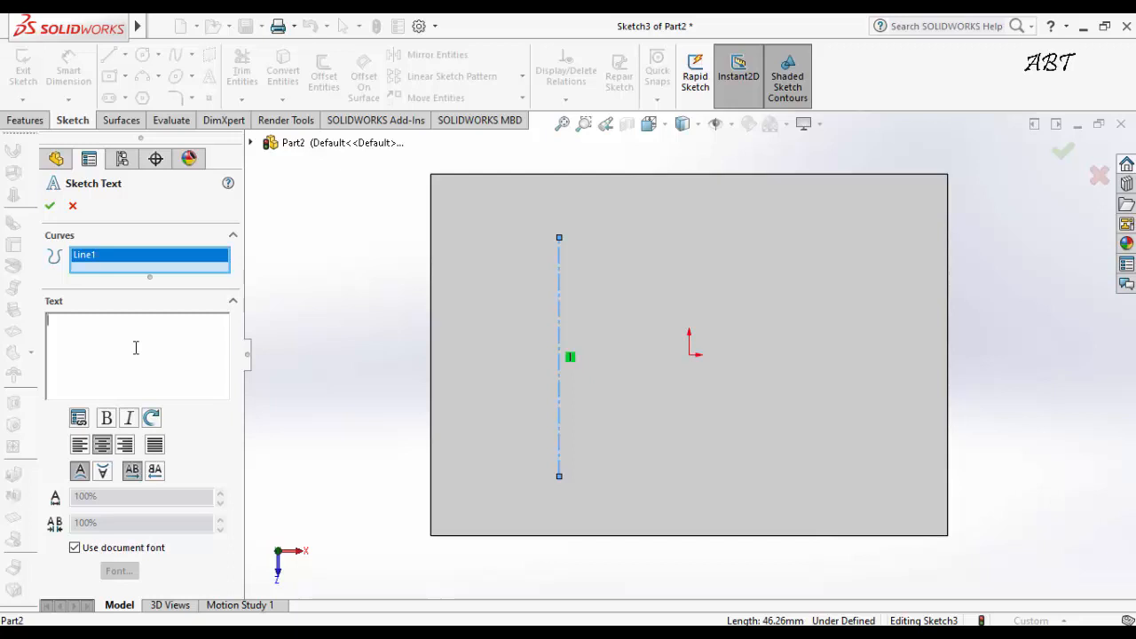
type("ol")
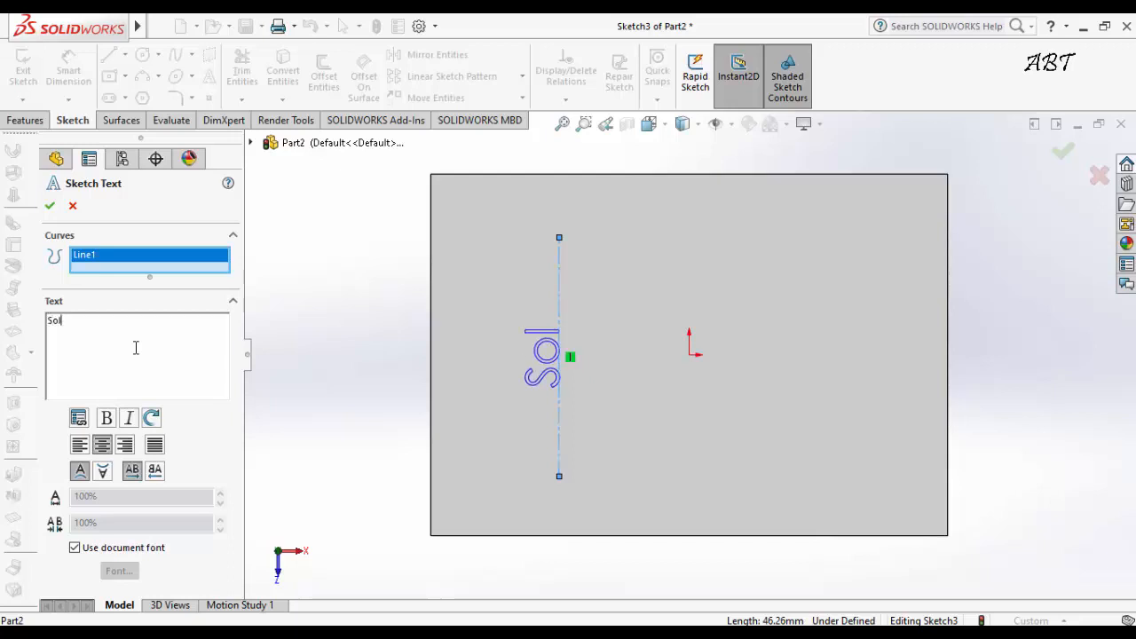
type("idwors")
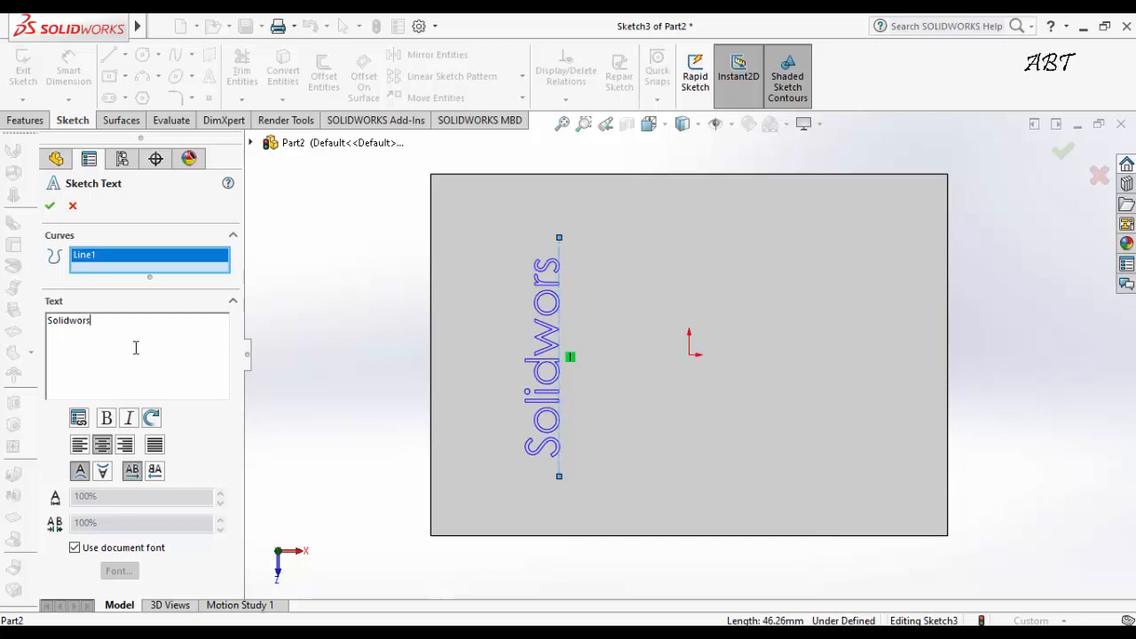
key("BackSpace")
type("ks")
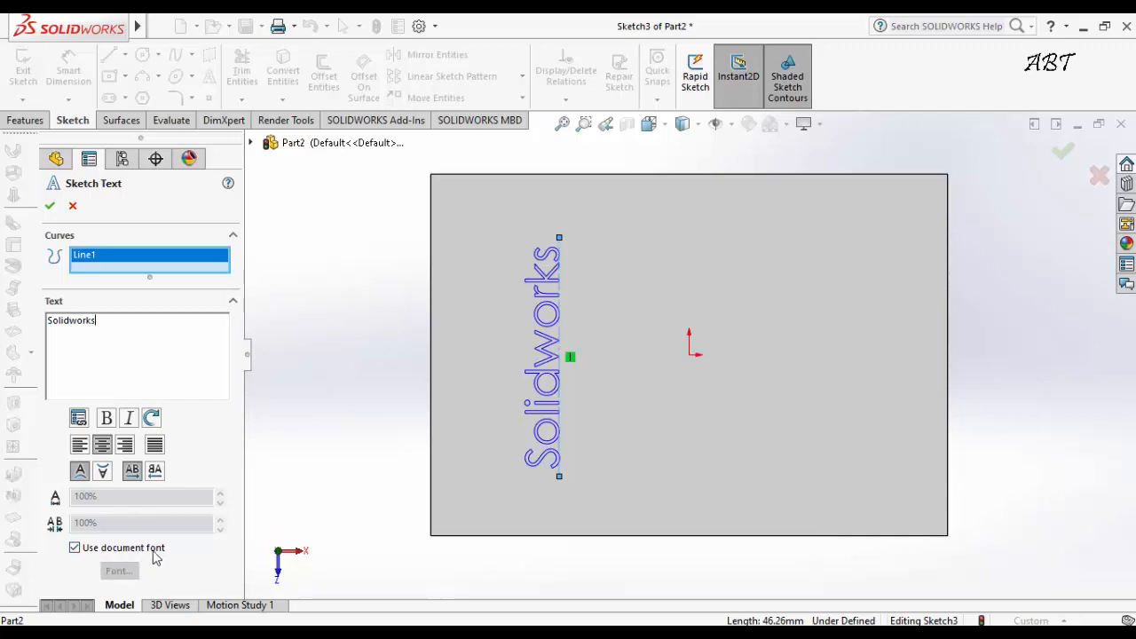
left_click(76, 548)
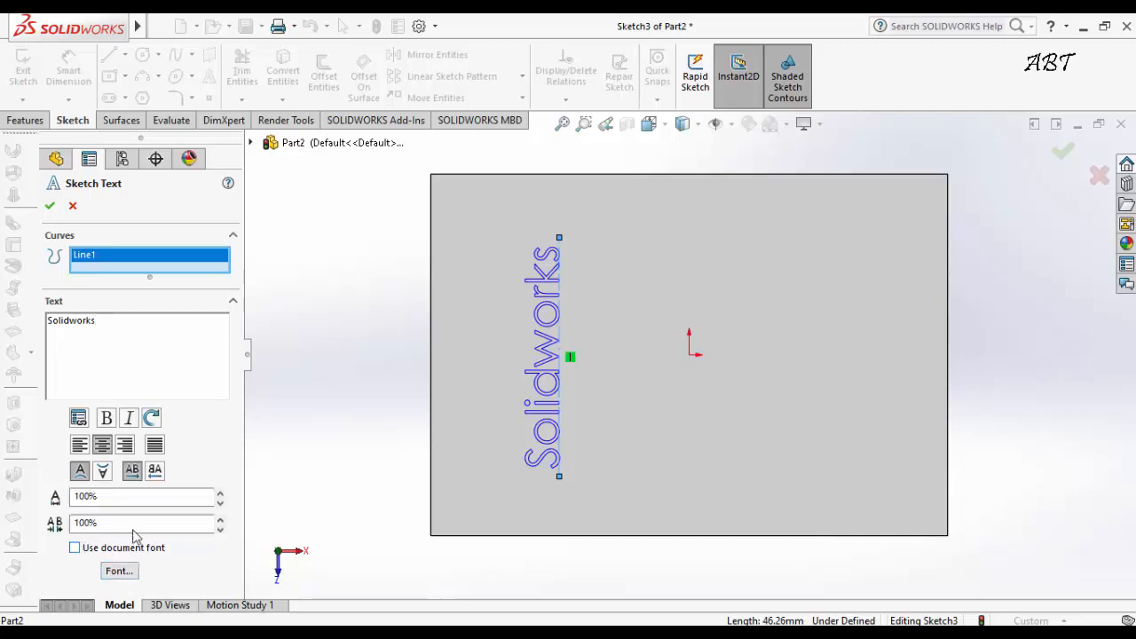
left_click(35, 120)
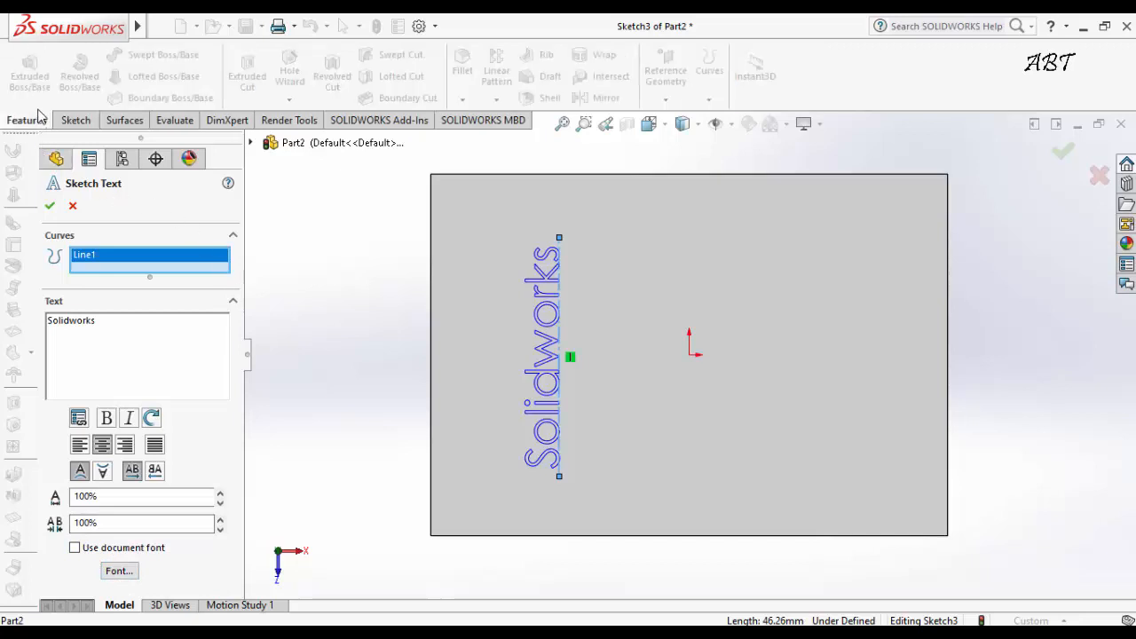
left_click(50, 207)
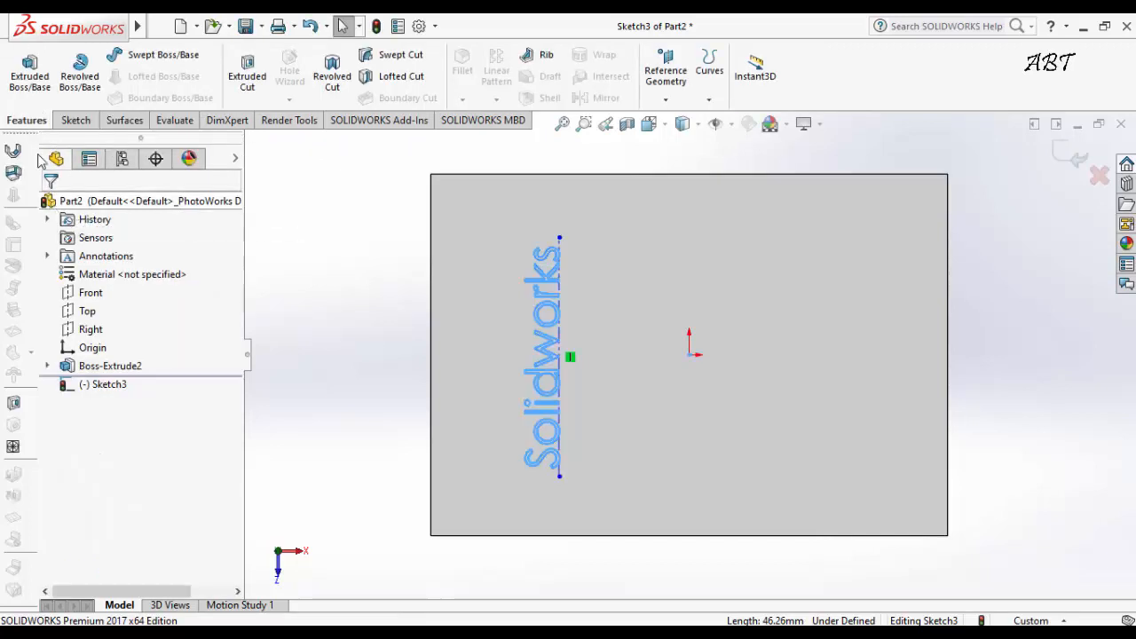
- Extrude the "Solidworks" text as a blind boss 5 mm high, merged with the block
left_click(31, 75)
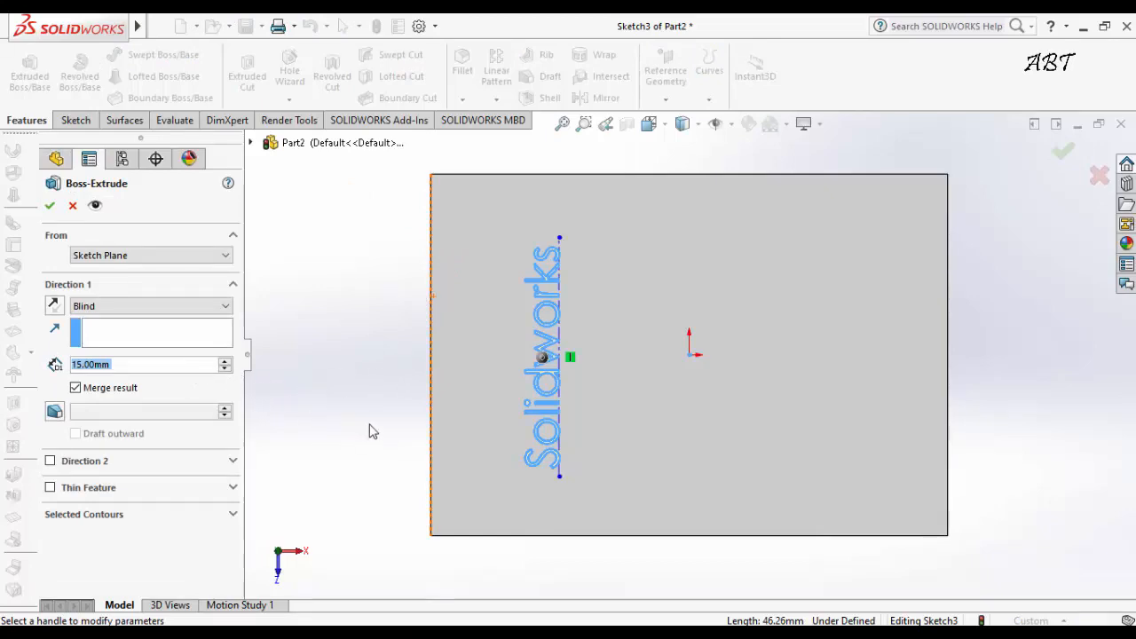
middle_click_drag(372, 432, 260, 355)
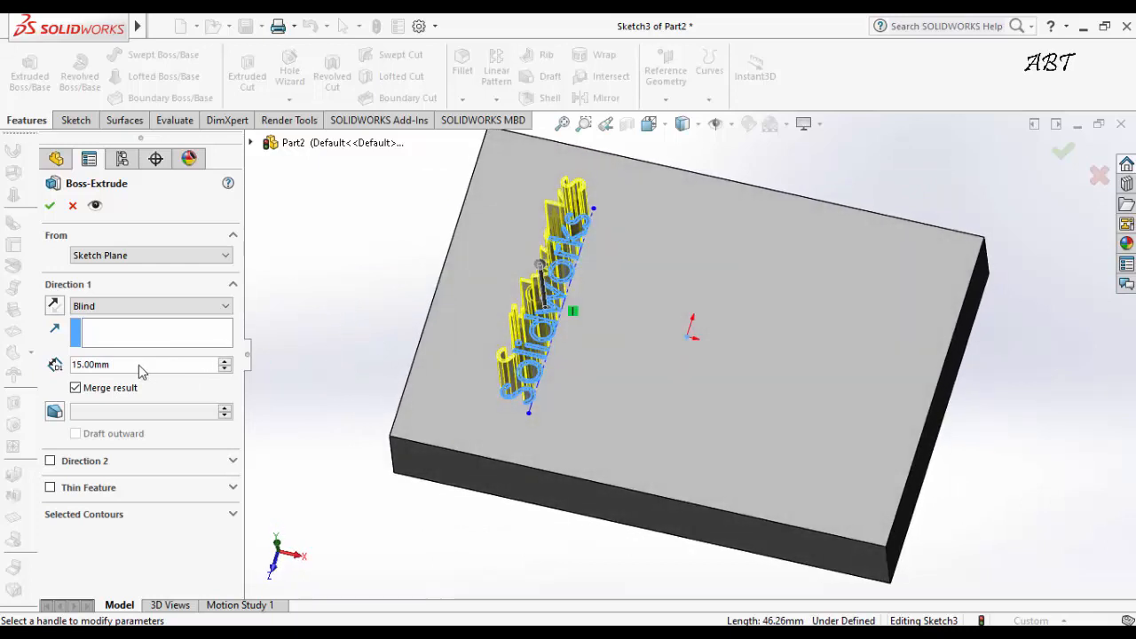
left_click(127, 367)
left_click_drag(127, 366, 58, 362)
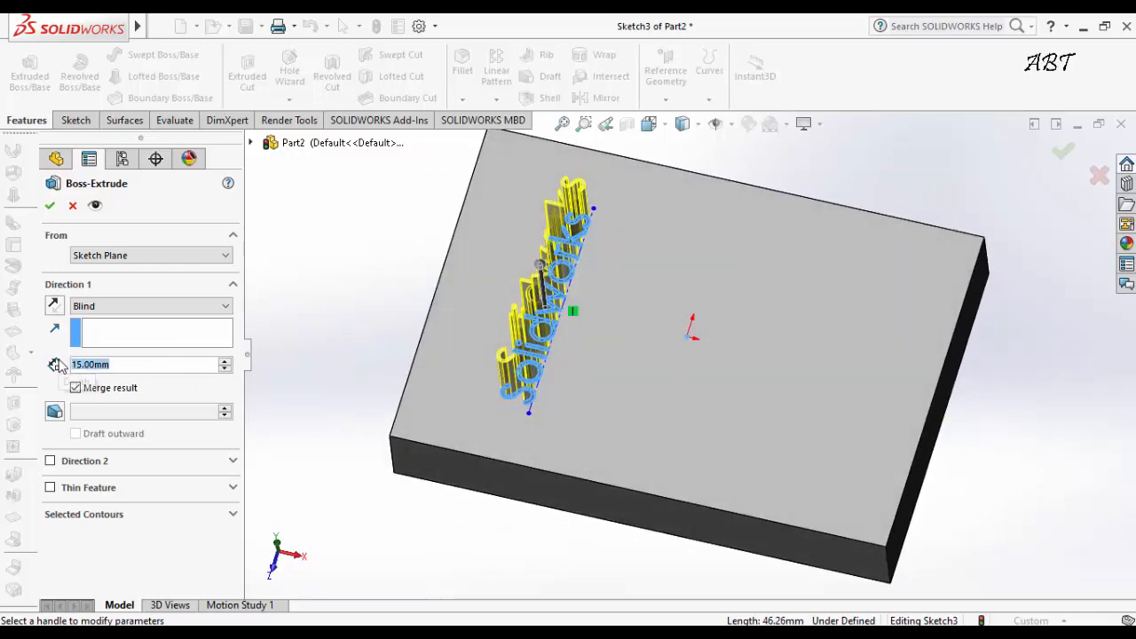
type("5")
key("Return")
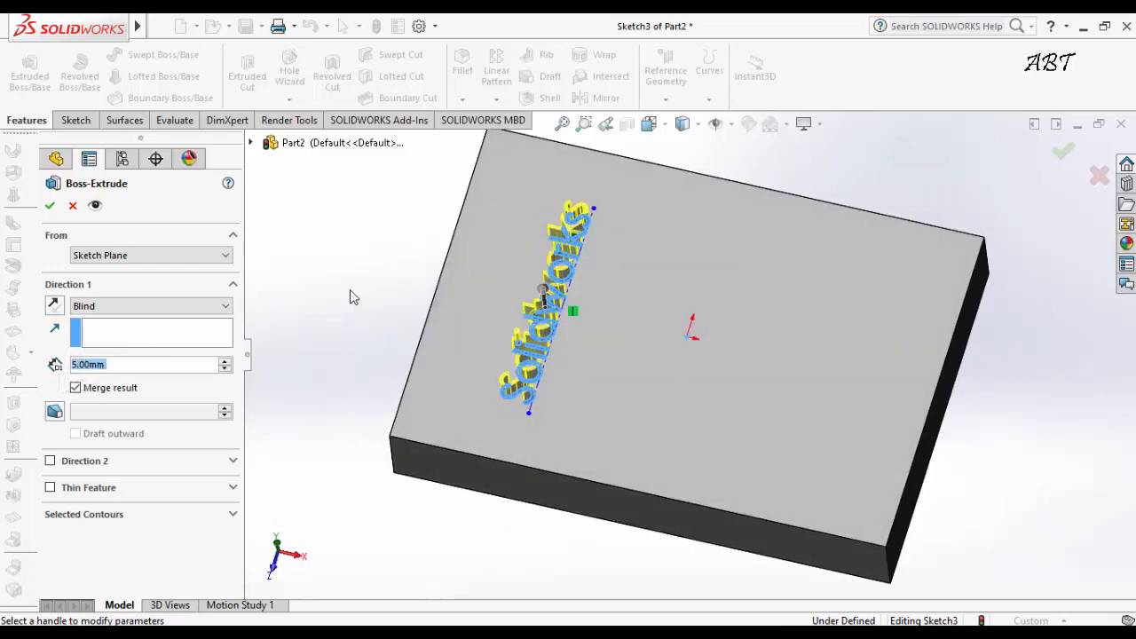
middle_click_drag(349, 289, 371, 362)
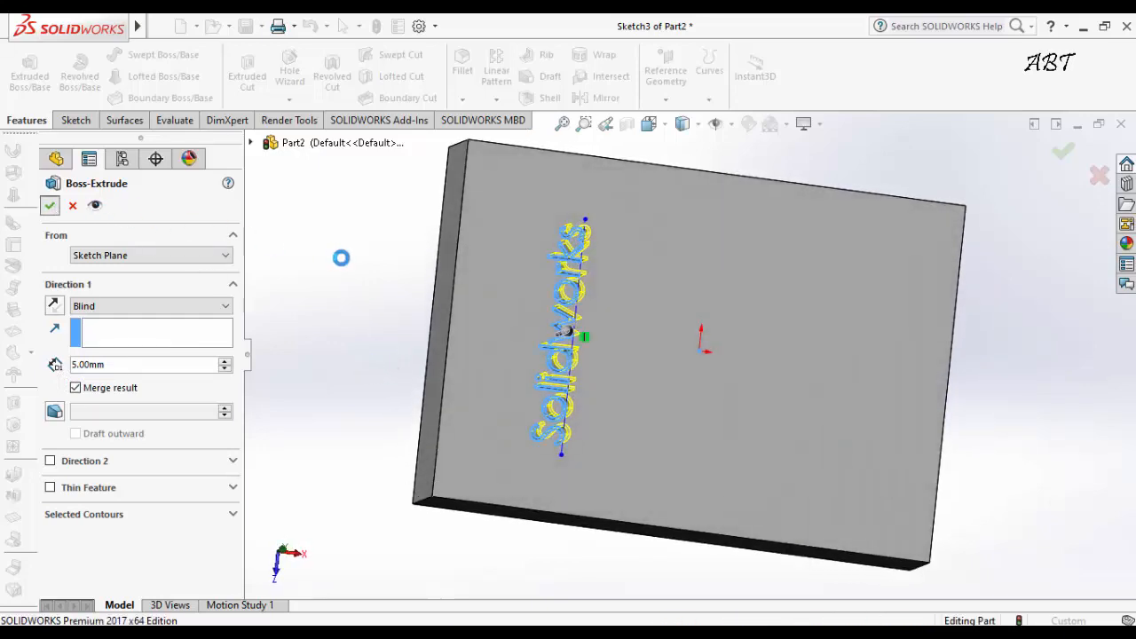
middle_click_drag(343, 294, 299, 243)
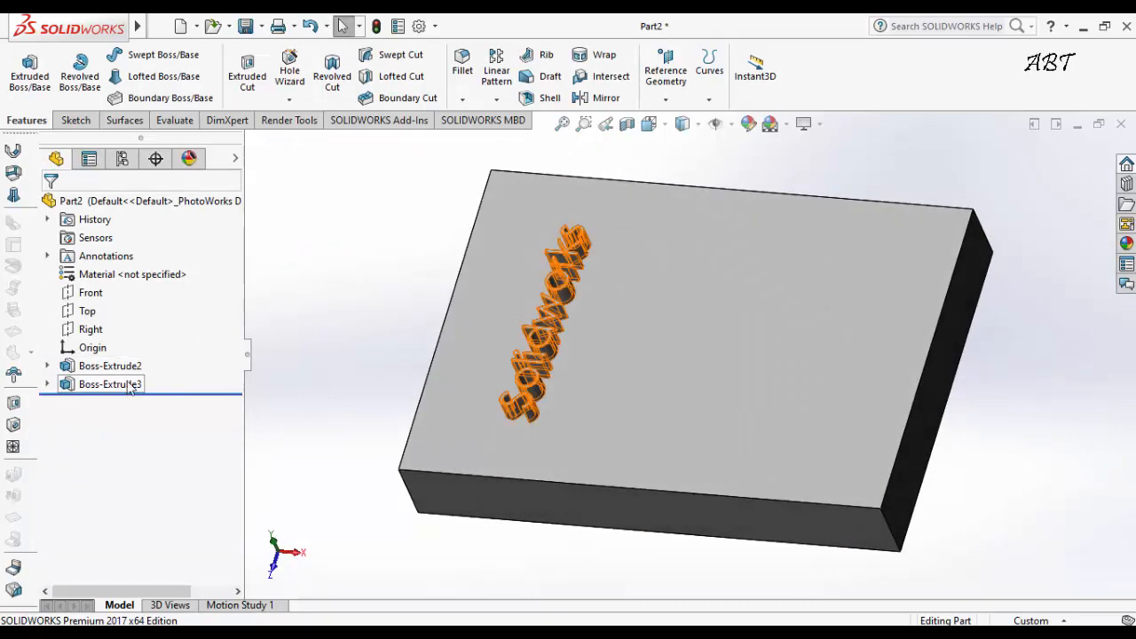
- Delete the raised text extrusion while keeping its sketch
right_click(131, 387)
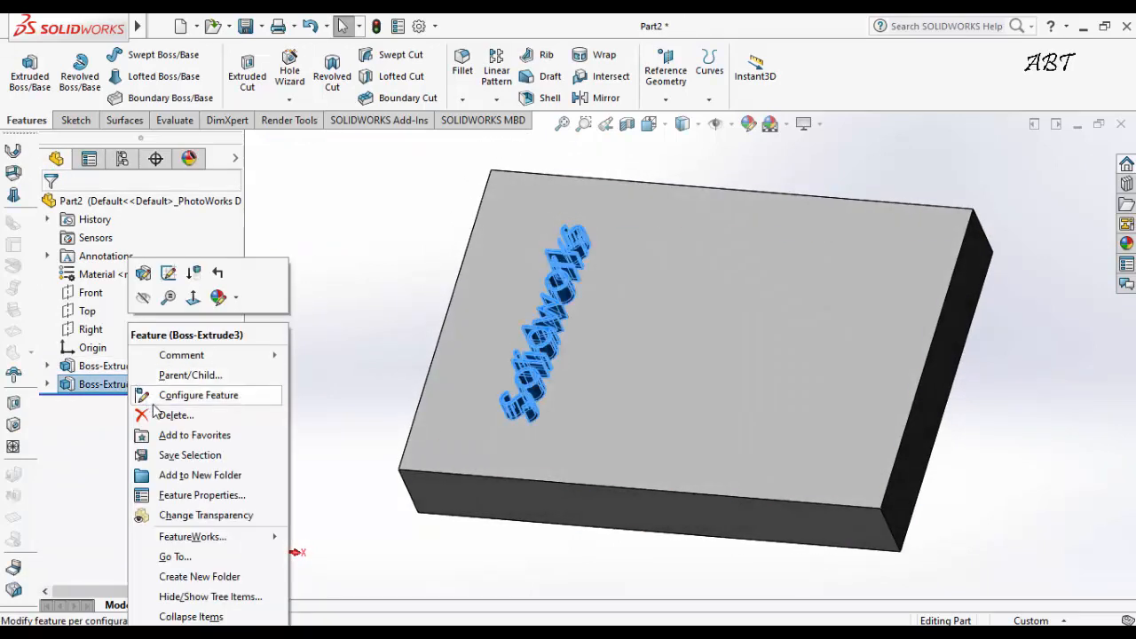
left_click(174, 415)
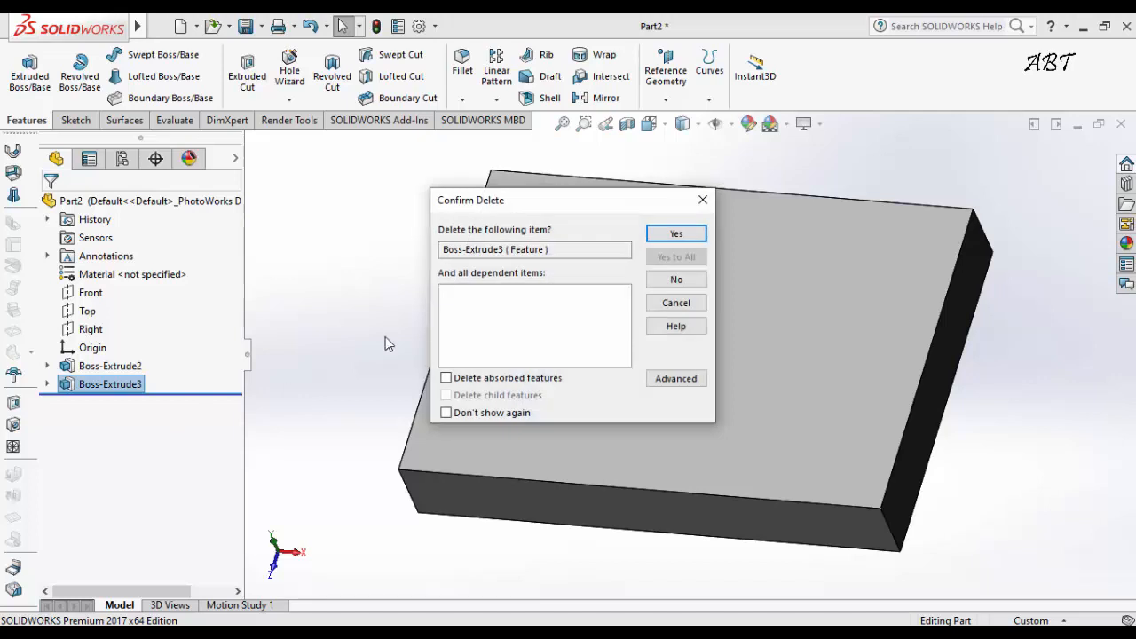
left_click(673, 233)
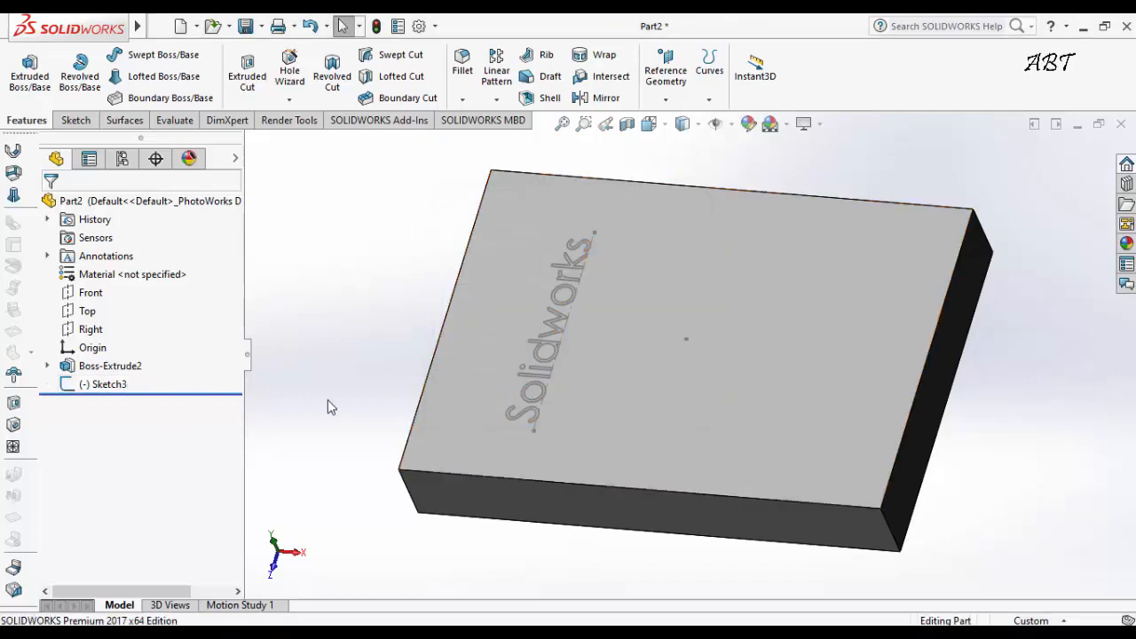
- Cut the "Solidworks" text sketch into the block's top face with a blind extruded cut 5 mm deep
left_click(109, 386)
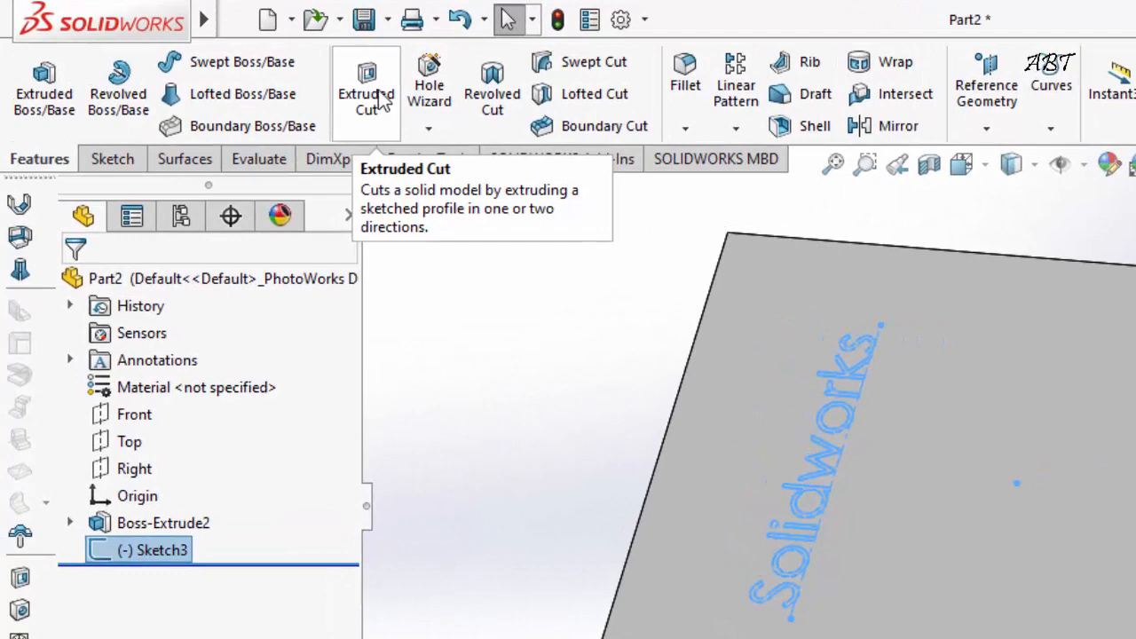
left_click(377, 98)
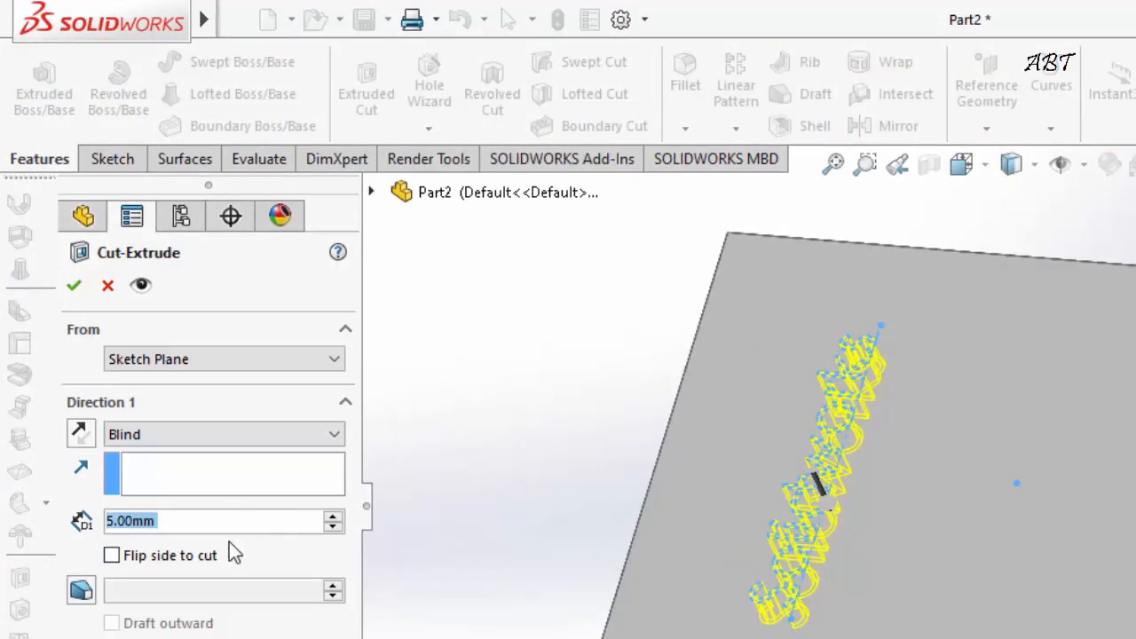
left_click(76, 290)
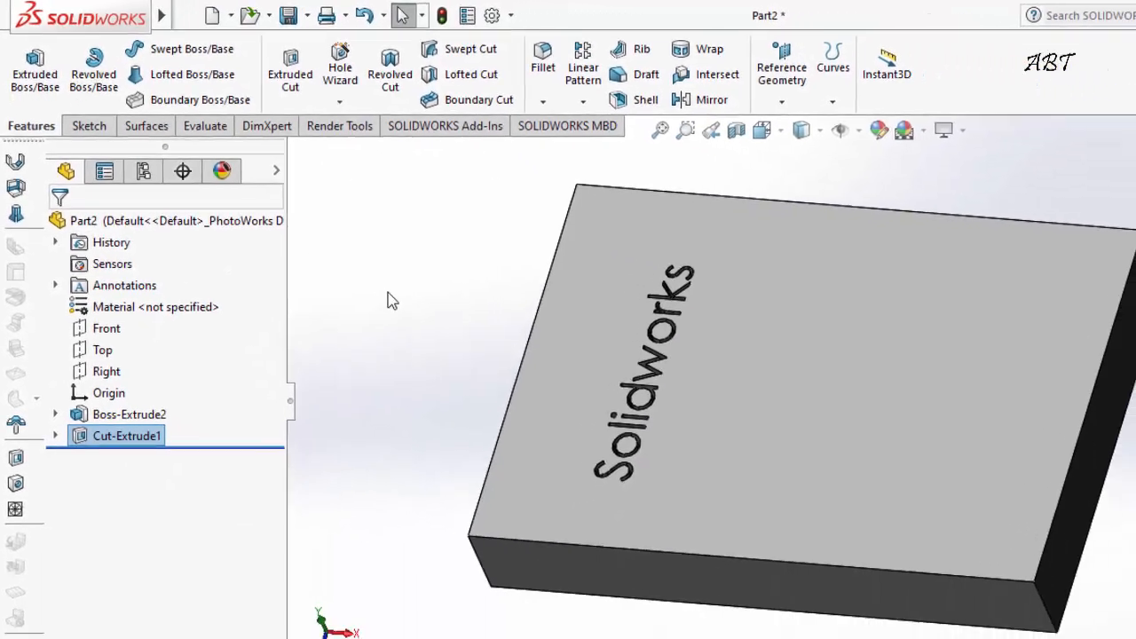
left_click(492, 375)
middle_click_drag(493, 377, 518, 344)
middle_click_drag(364, 243, 342, 332)
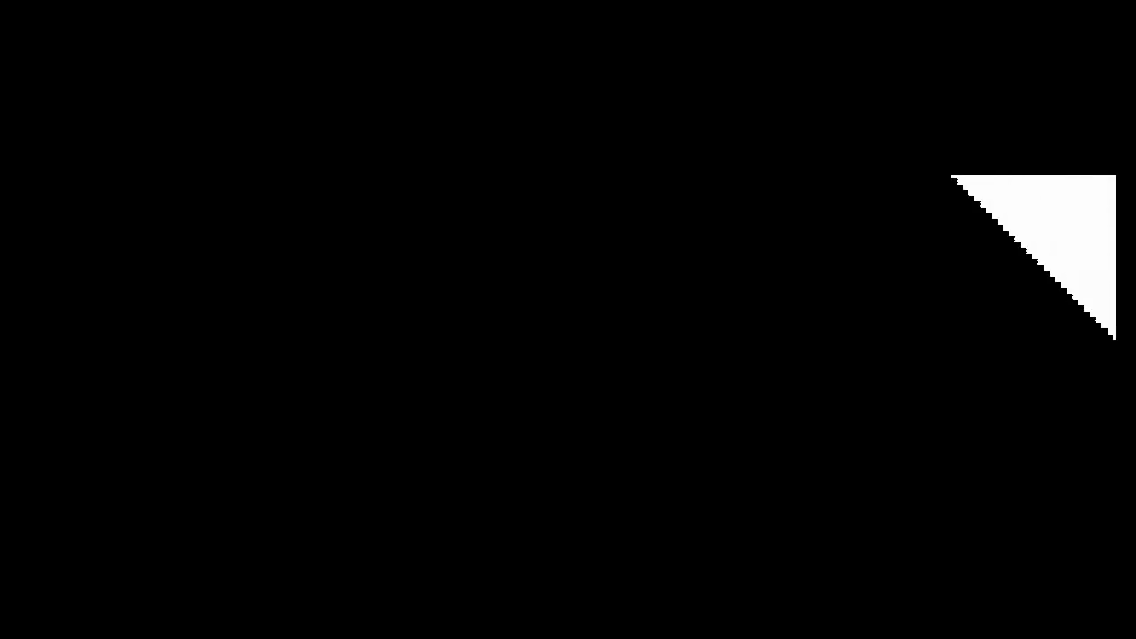